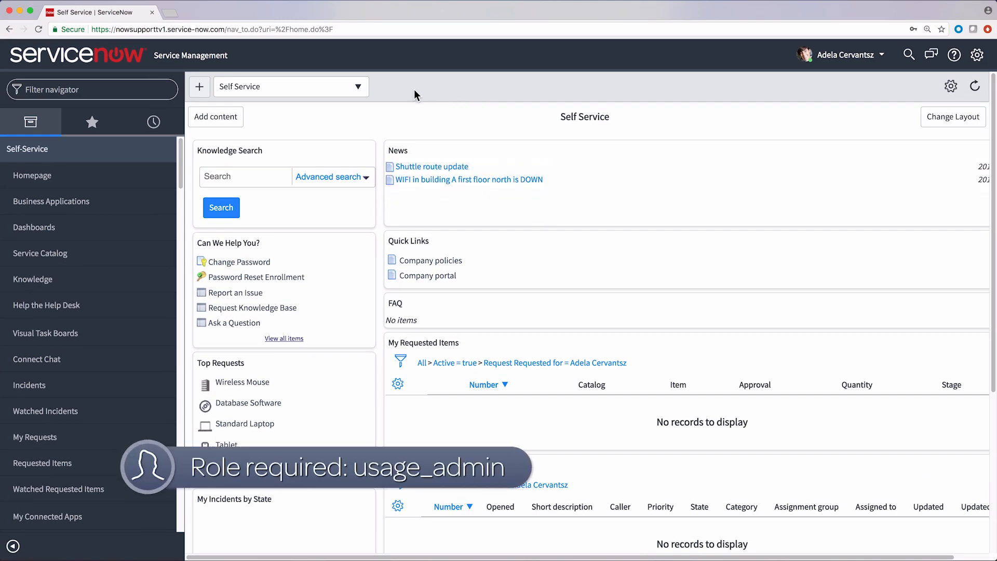
Find the Subscription Management modules with "subscription" and open the Service Management Suite v2 - Fulfiller User subscription record.
left_click(140, 89)
type("s")
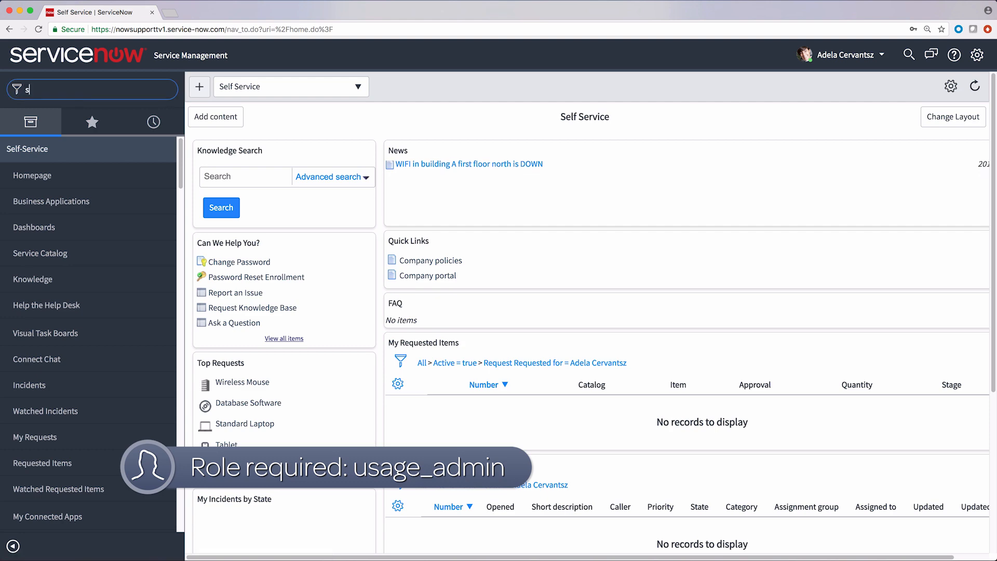
type("ubscription")
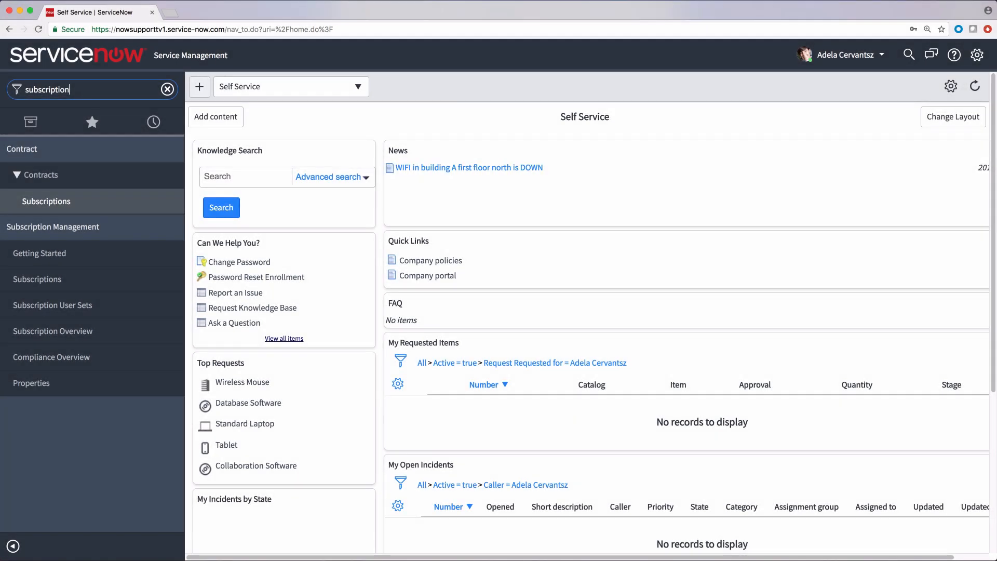
left_click(61, 279)
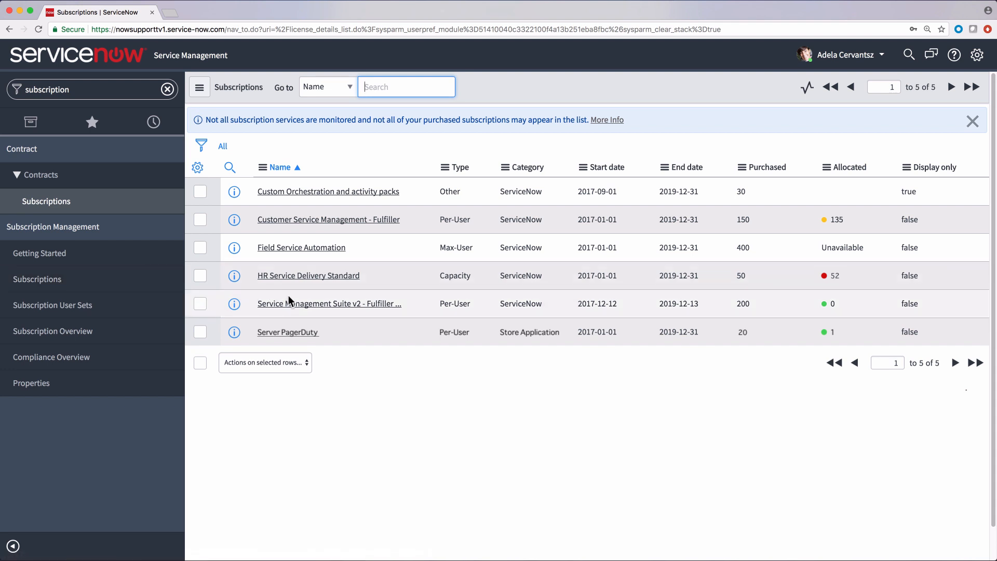
left_click(322, 305)
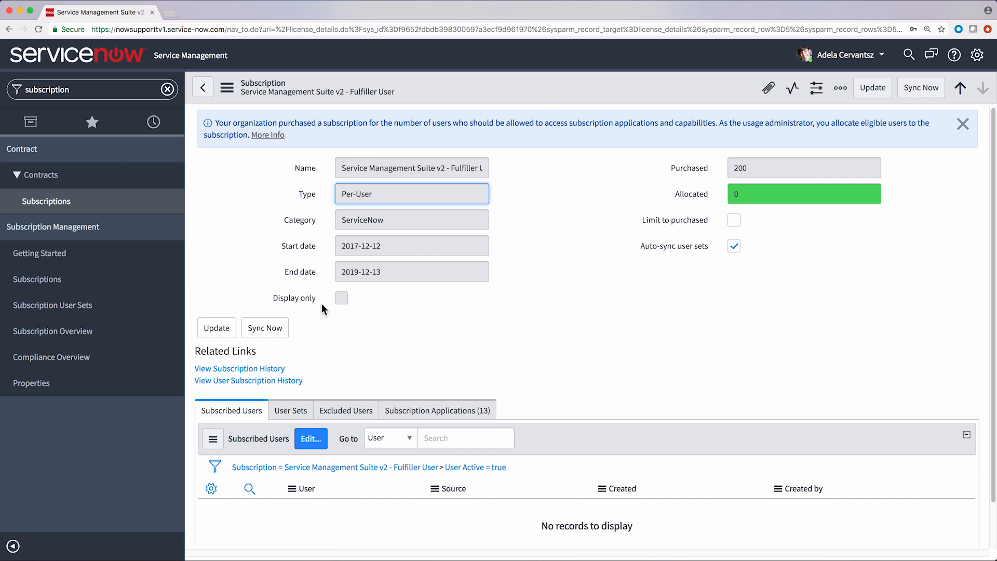
Add two users to the subscription's subscribed users list, finding the second by first name, and save the list.
left_click(312, 442)
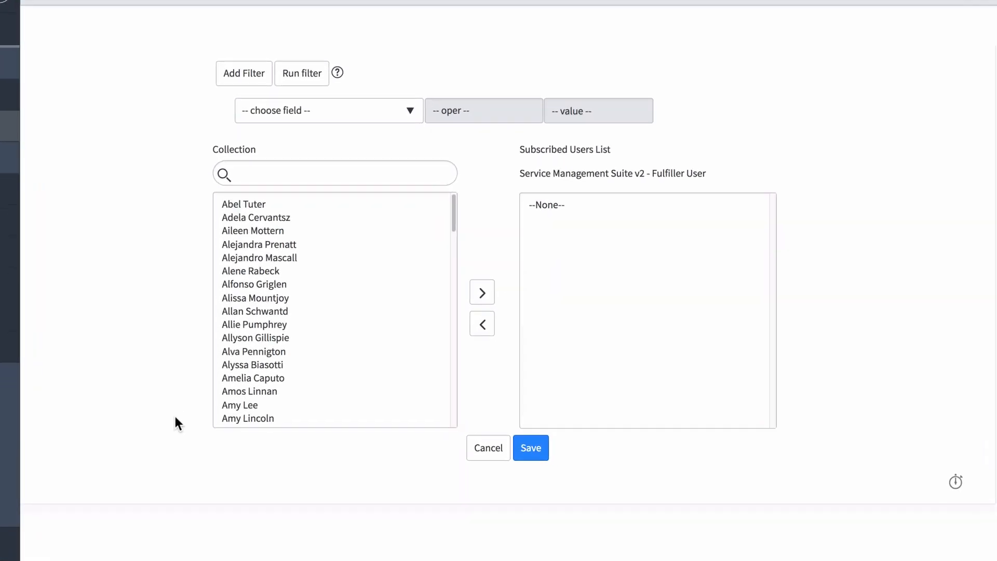
left_click(238, 292)
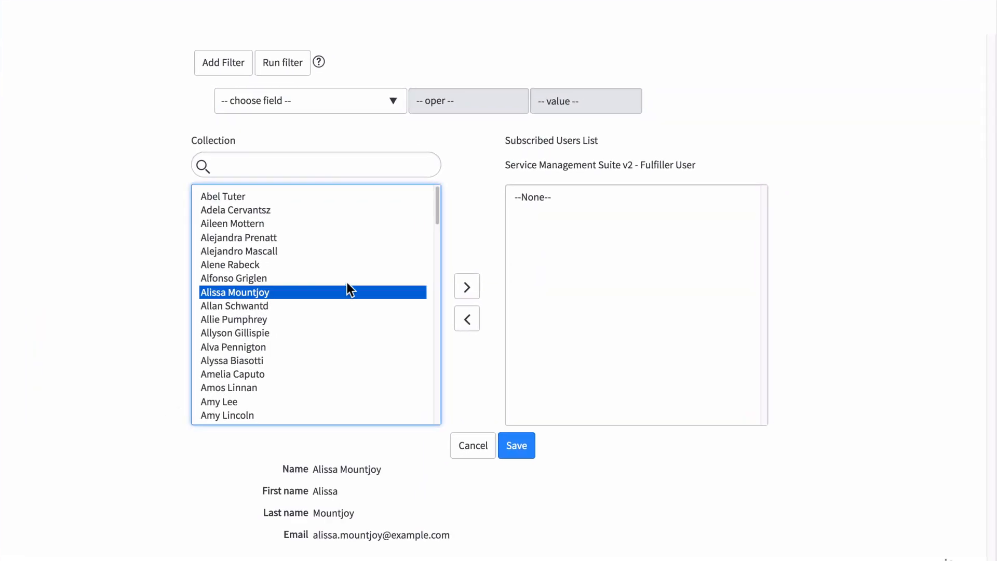
left_click(468, 287)
left_click(278, 167)
type("Ramon")
left_click(266, 199)
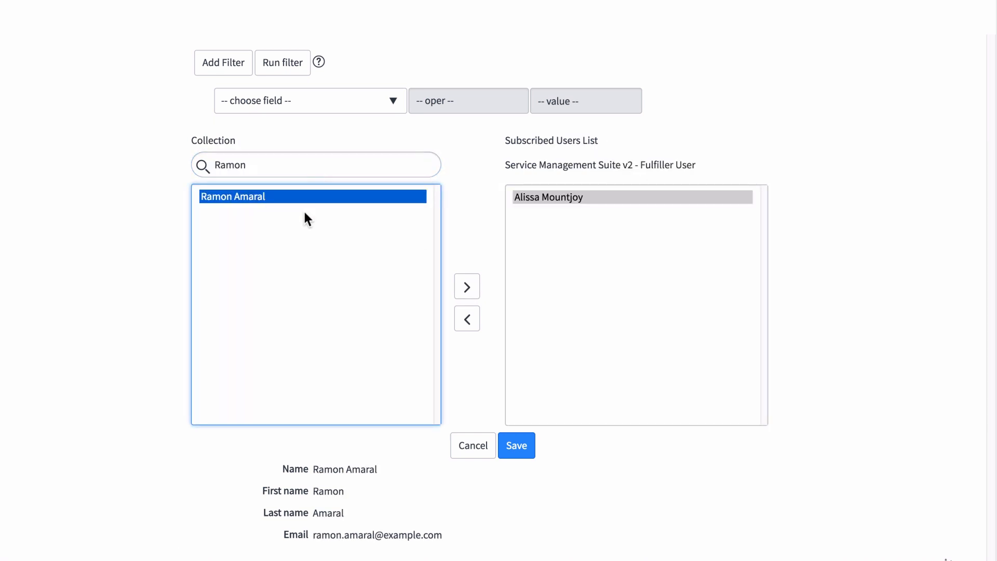
left_click(467, 286)
left_click(517, 446)
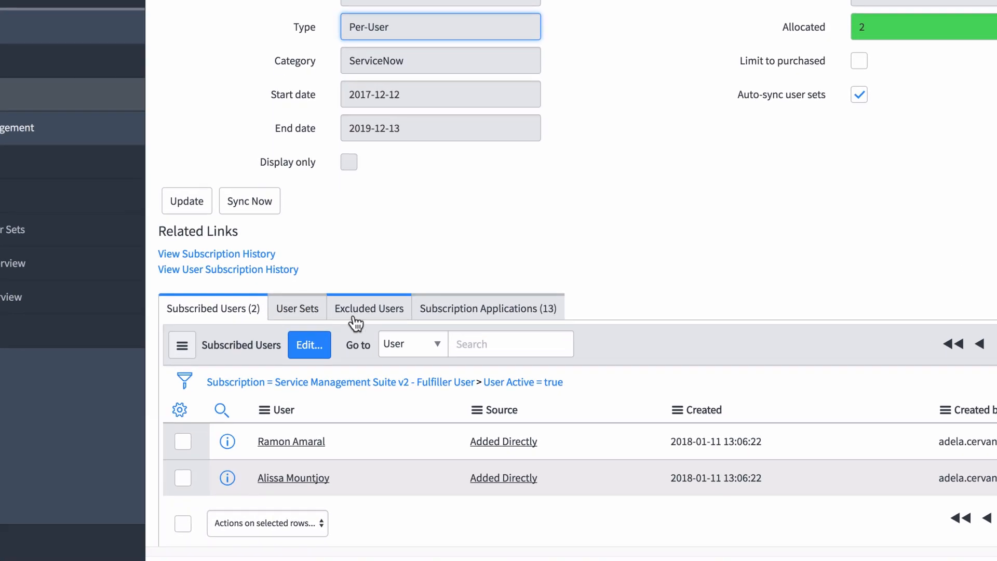
Create a new subscription user set named "Development Department" with the description "Users in the Development Department".
left_click(310, 314)
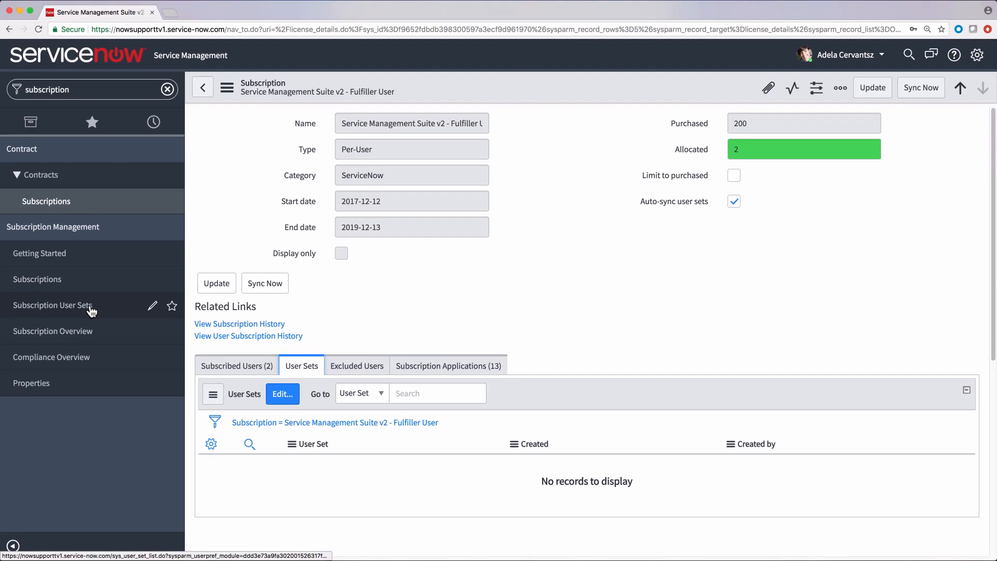
left_click(89, 307)
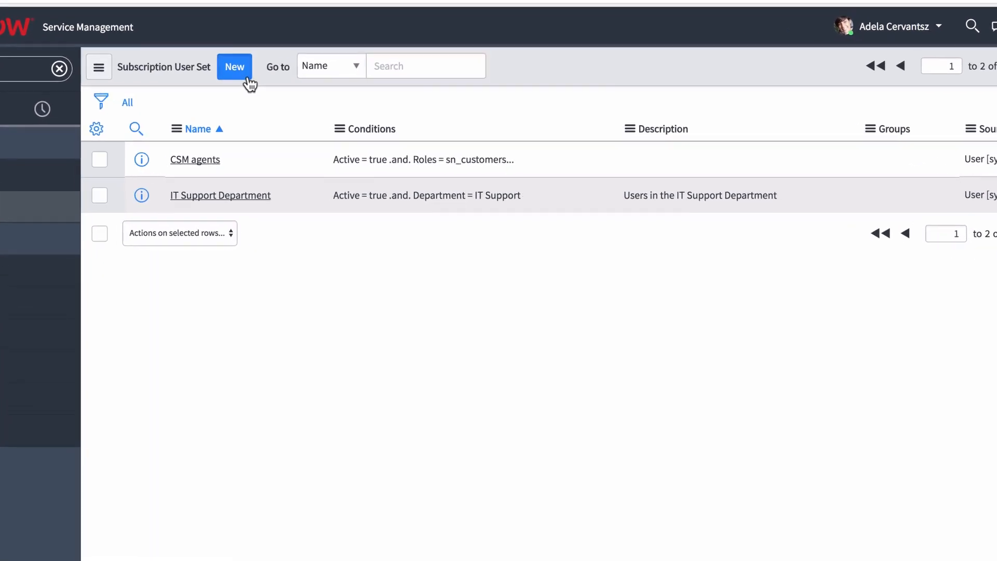
left_click(245, 74)
type("Development Department")
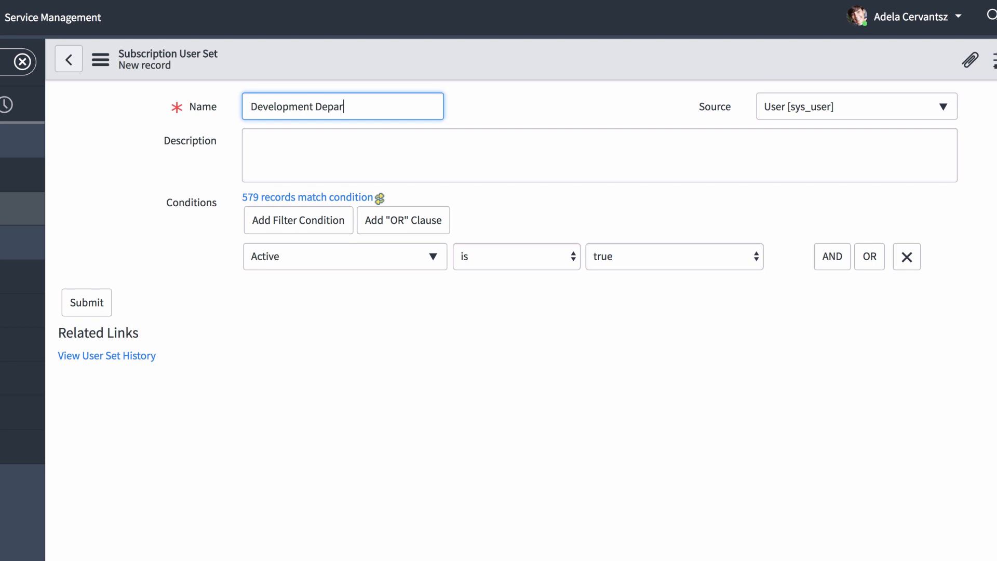
left_click(259, 141)
type("Users in the Development Department")
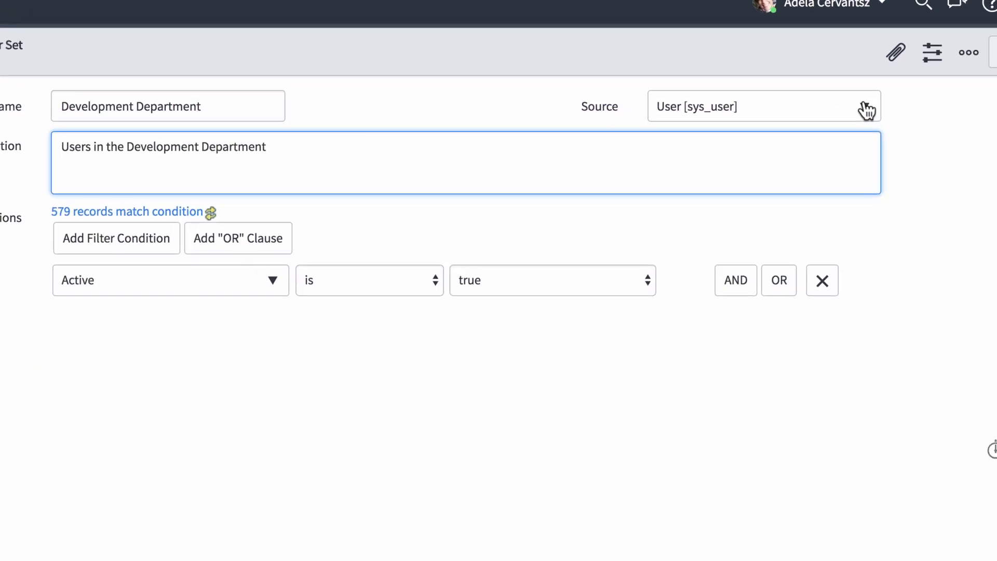
Try Group [sys_user_group] as the user set's source with its group lookup, and restore the source to User [sys_user].
left_click(903, 107)
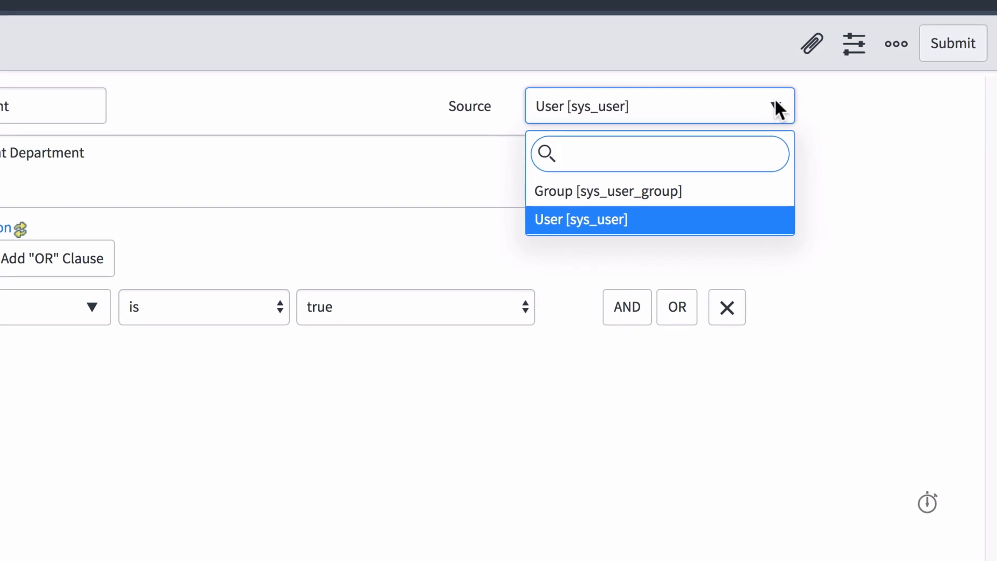
left_click(735, 196)
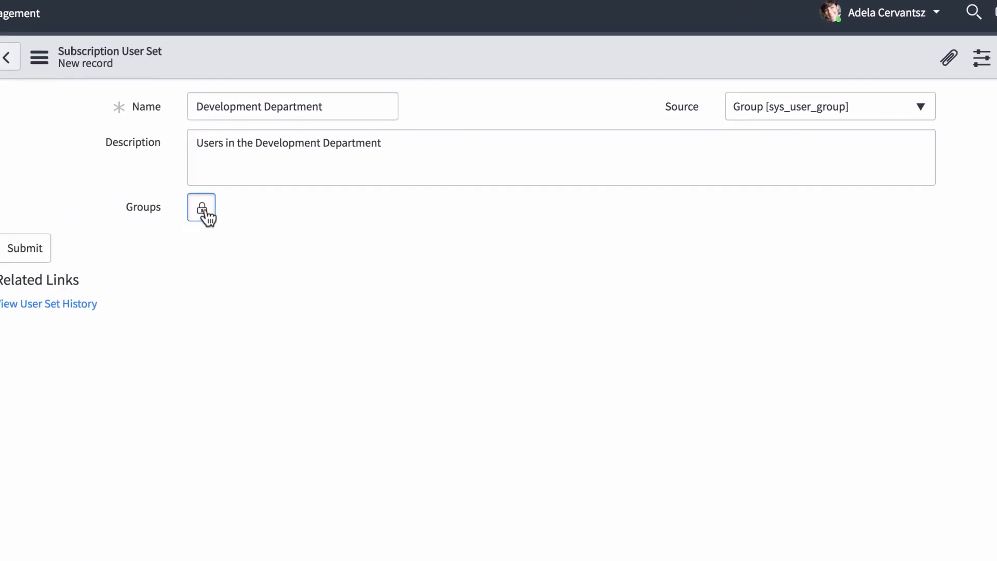
left_click(133, 213)
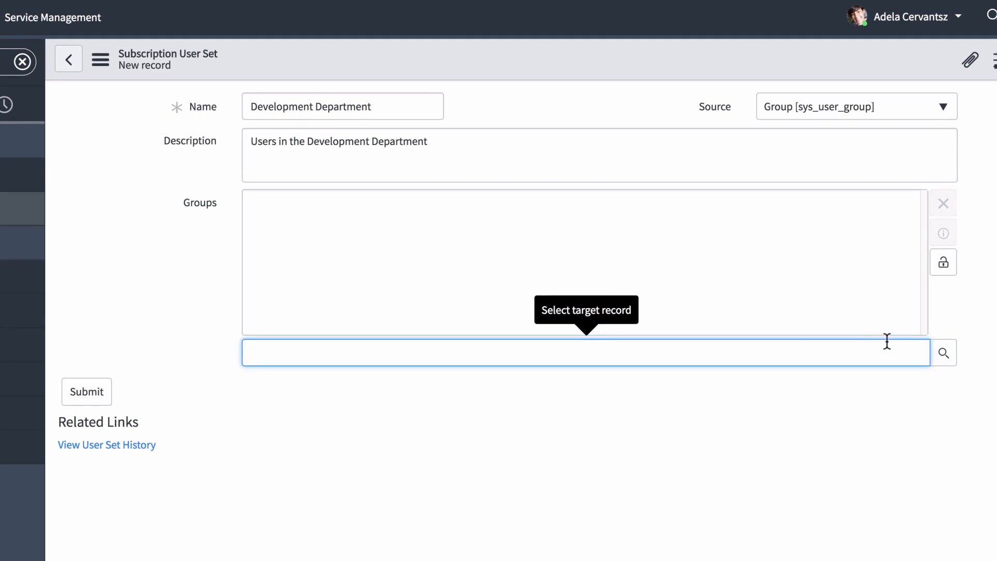
left_click(944, 353)
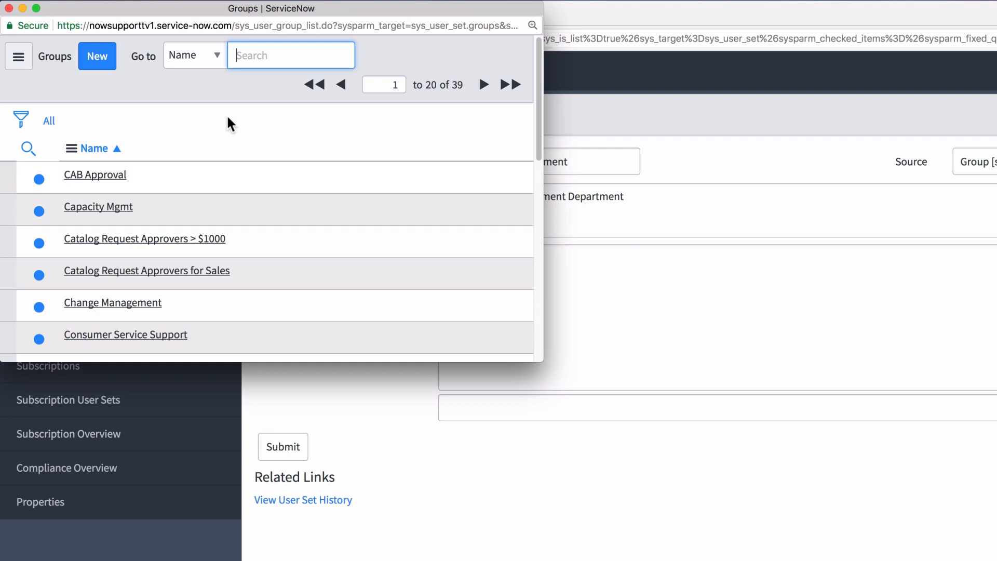
left_click(9, 8)
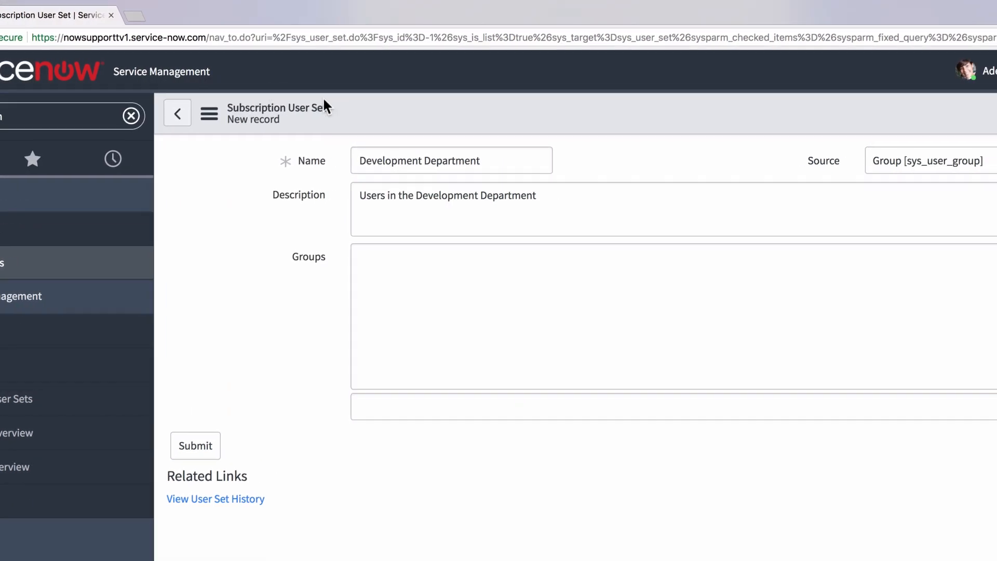
left_click(845, 317)
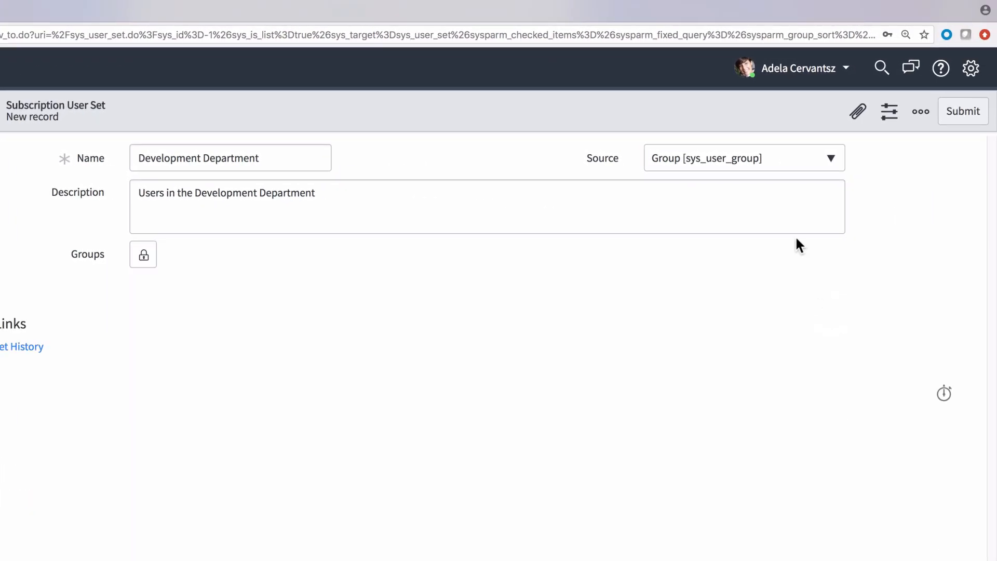
left_click(758, 157)
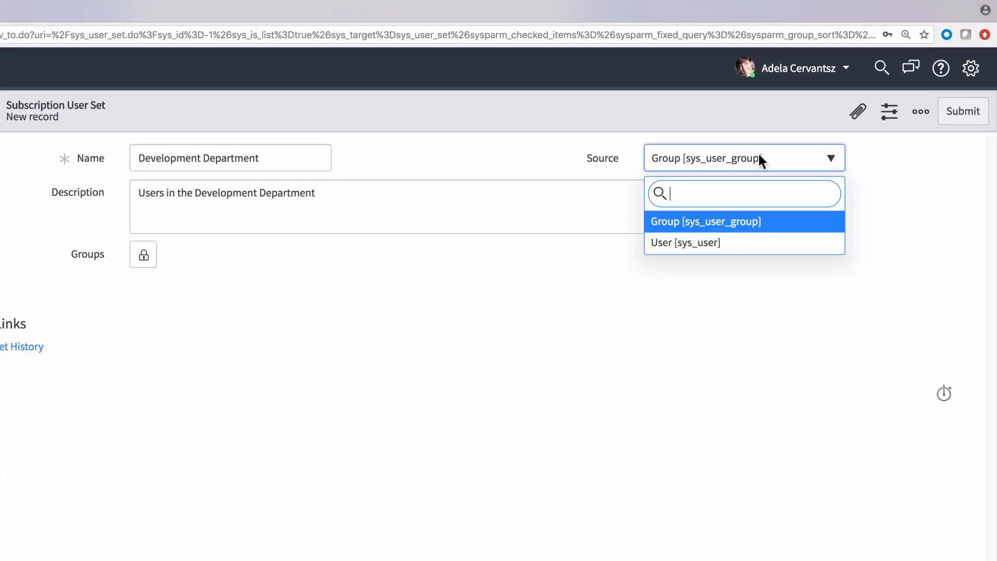
left_click(787, 244)
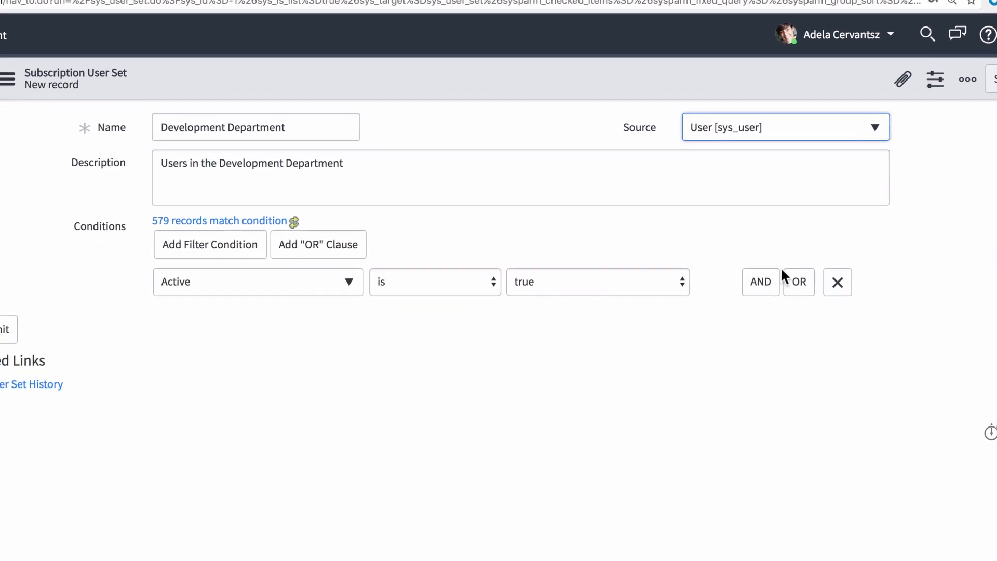
Add the condition Department is Development alongside the Active condition and refresh the matching record count.
left_click(775, 275)
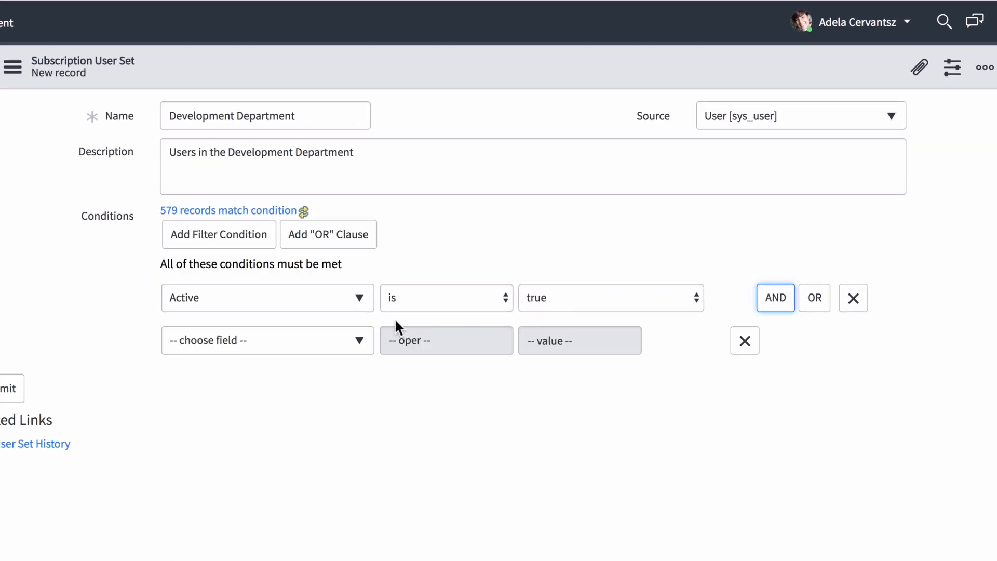
left_click(348, 334)
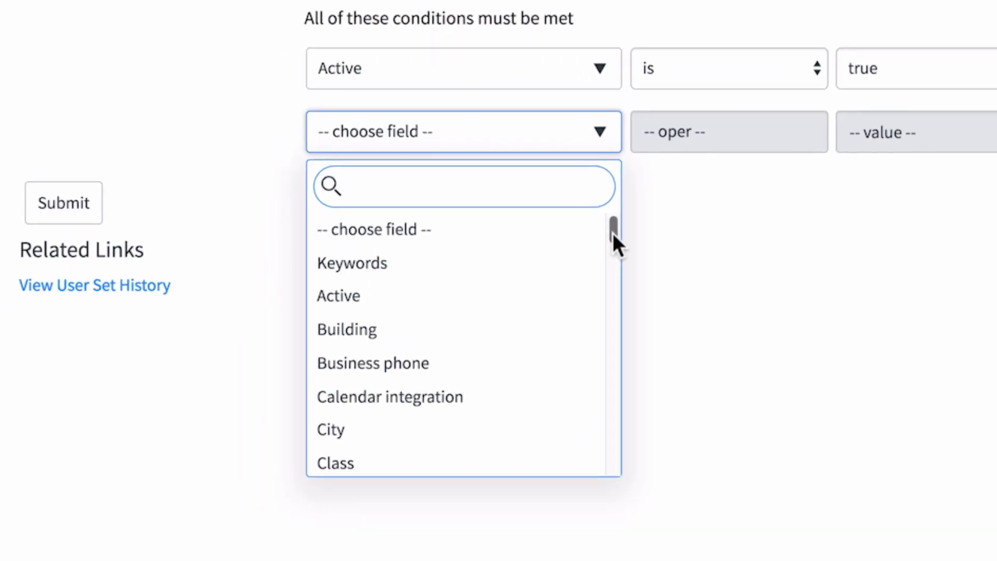
left_click_drag(613, 233, 626, 297)
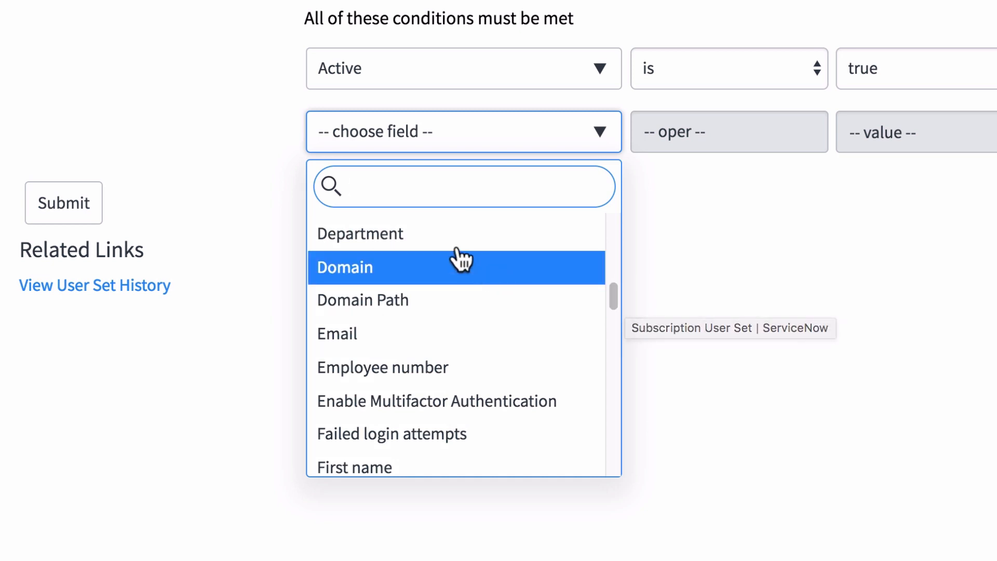
left_click(428, 237)
left_click(869, 142)
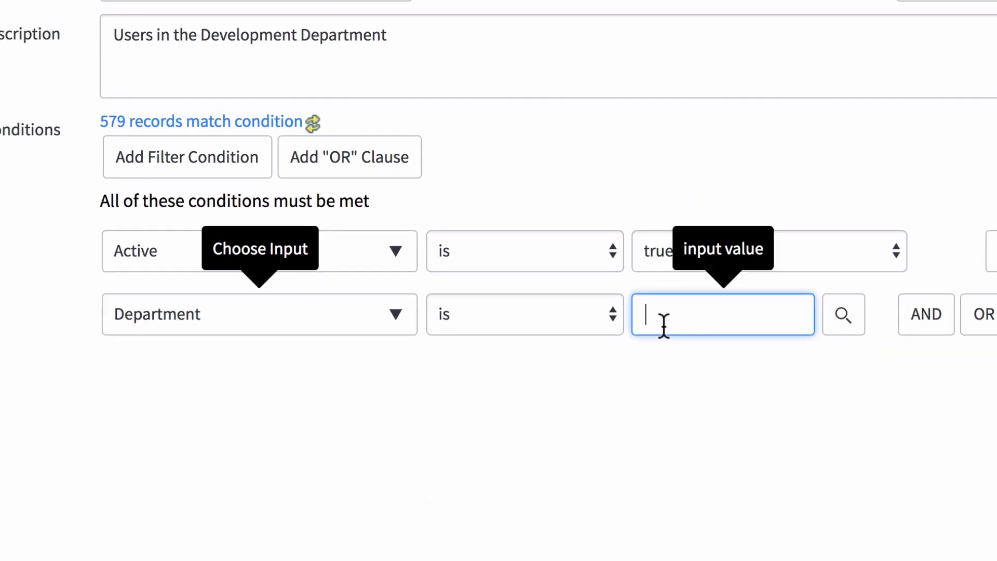
type("Develop")
left_click(675, 349)
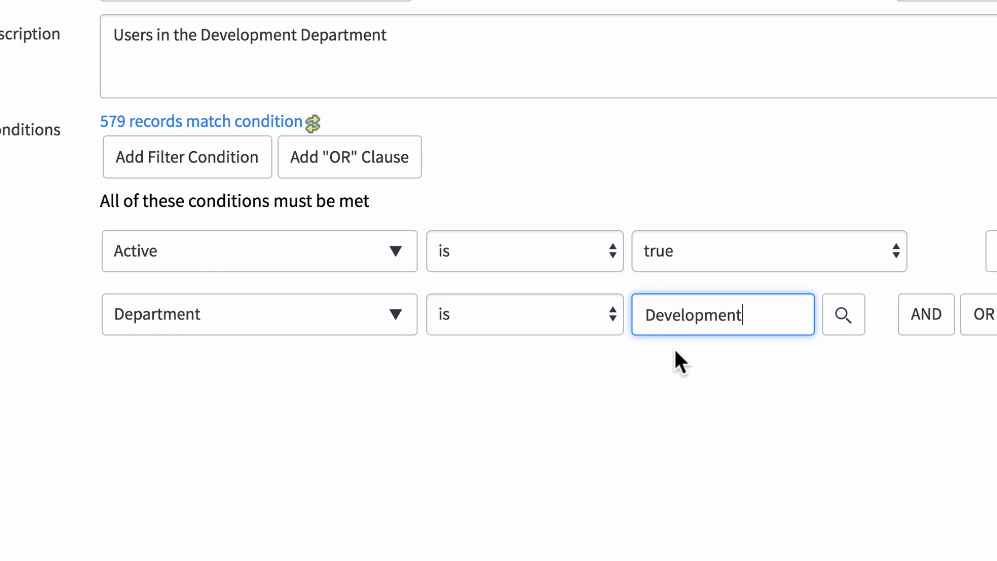
left_click(313, 123)
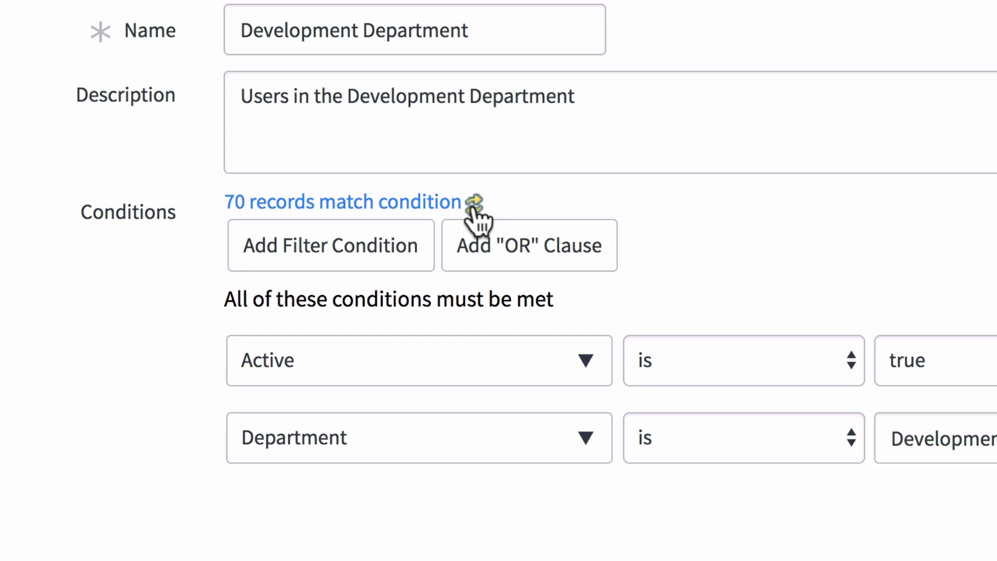
Add a further AND condition, Roles is itil, to the user set and refresh the matching record count.
left_click(798, 289)
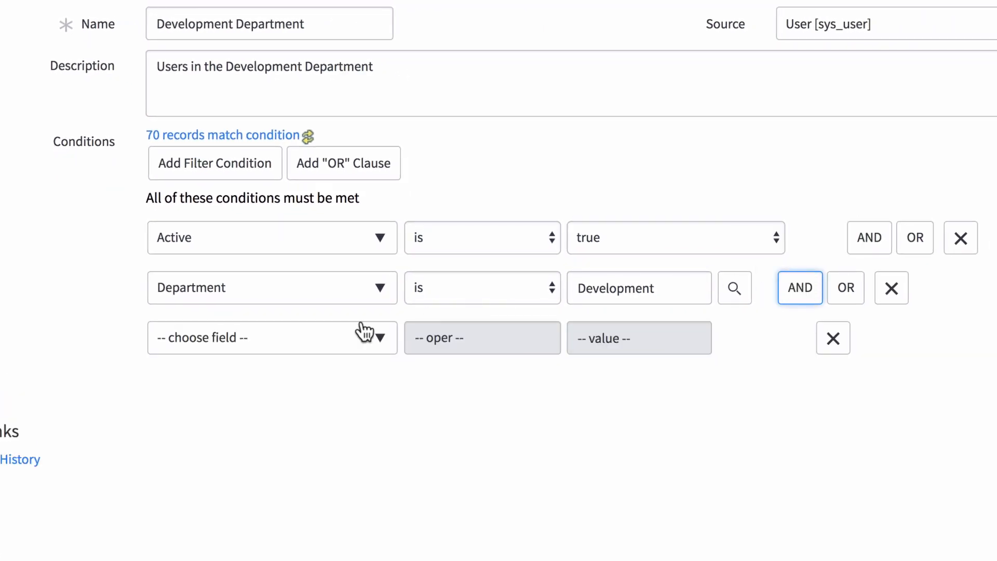
left_click(331, 335)
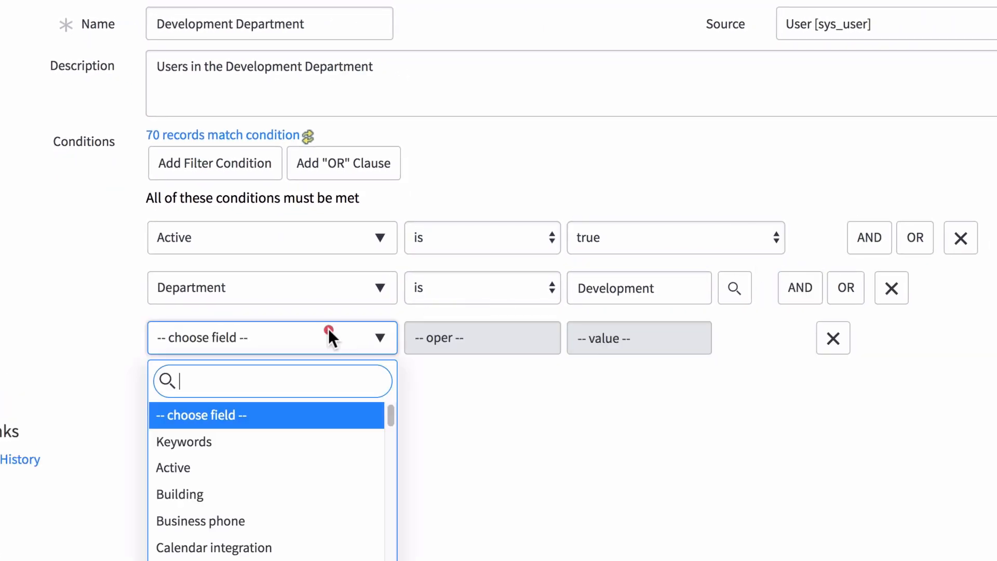
type("Roles")
left_click(348, 419)
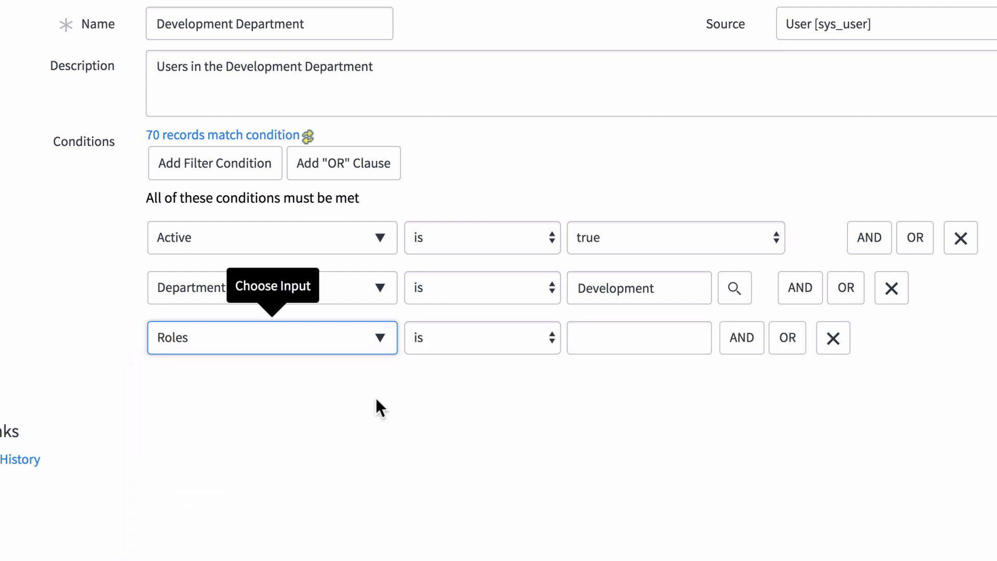
left_click(603, 345)
type("itil")
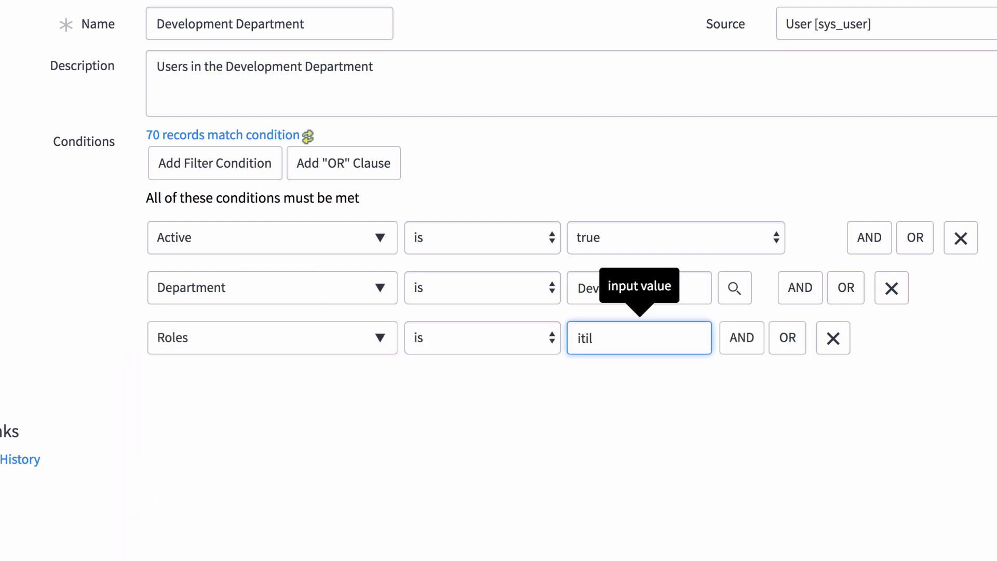
left_click(307, 137)
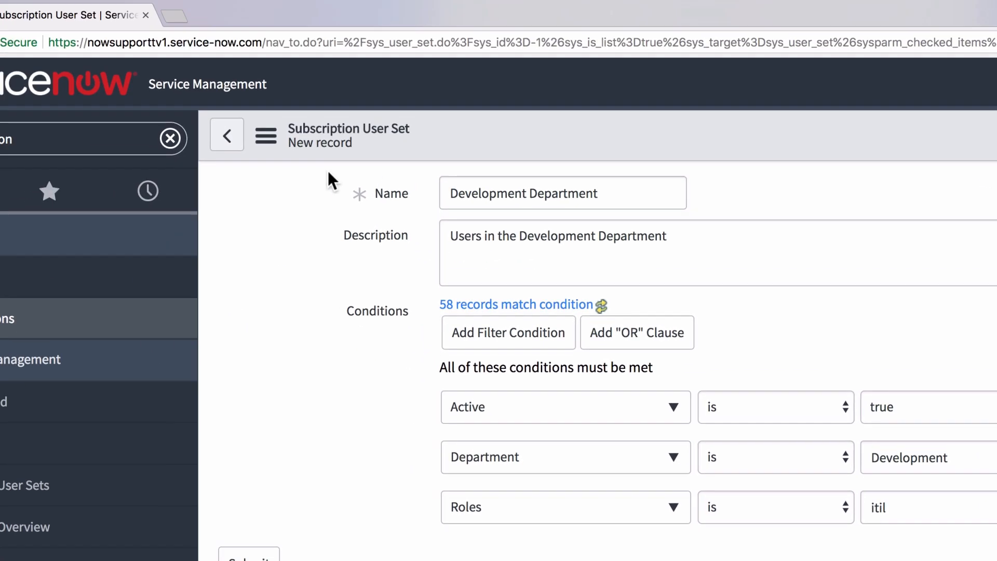
Save the Development Department user set and return to the list of subscription user sets.
left_click(82, 31)
left_click(304, 156)
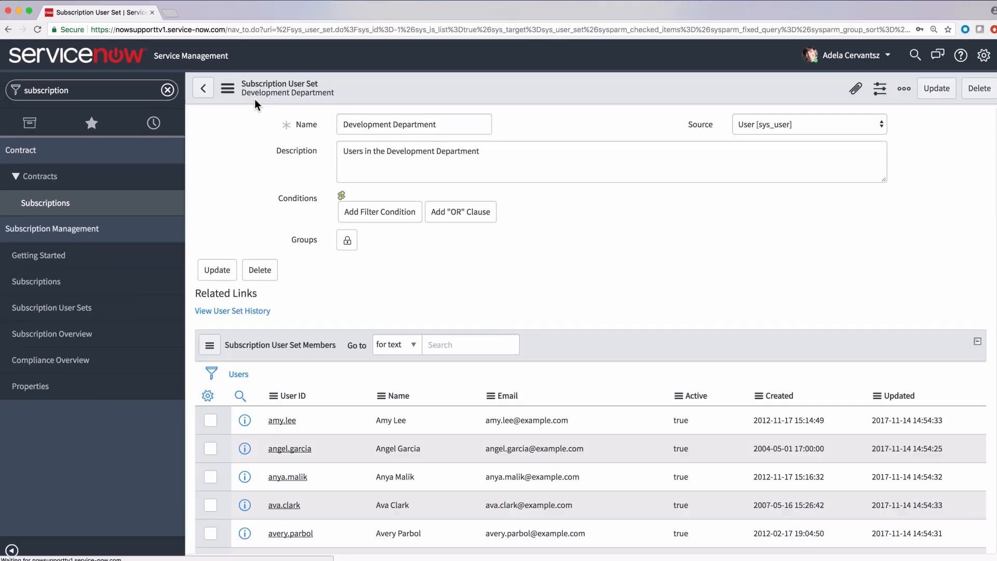
scroll(254, 145, "down", 5)
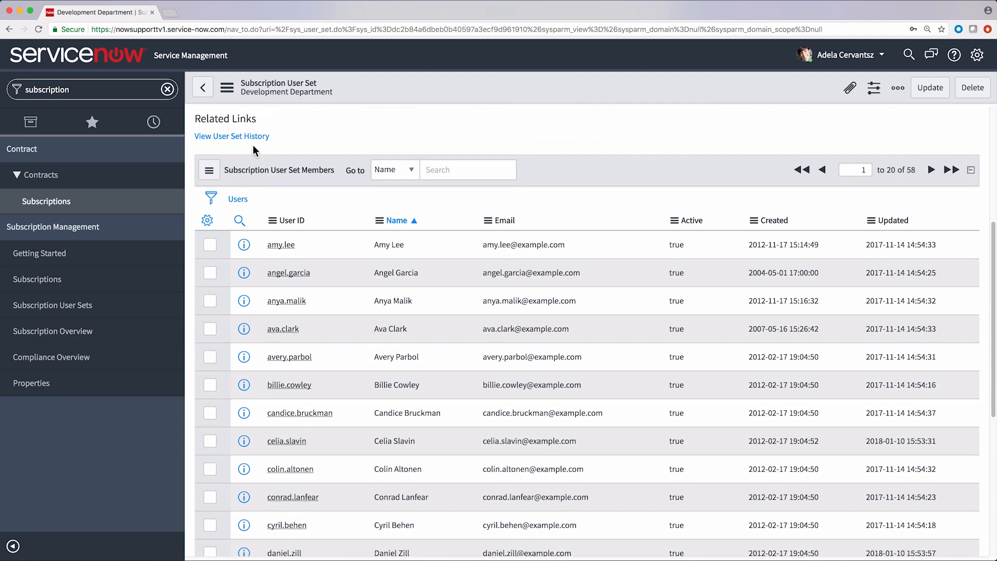
scroll(254, 144, "up", 5)
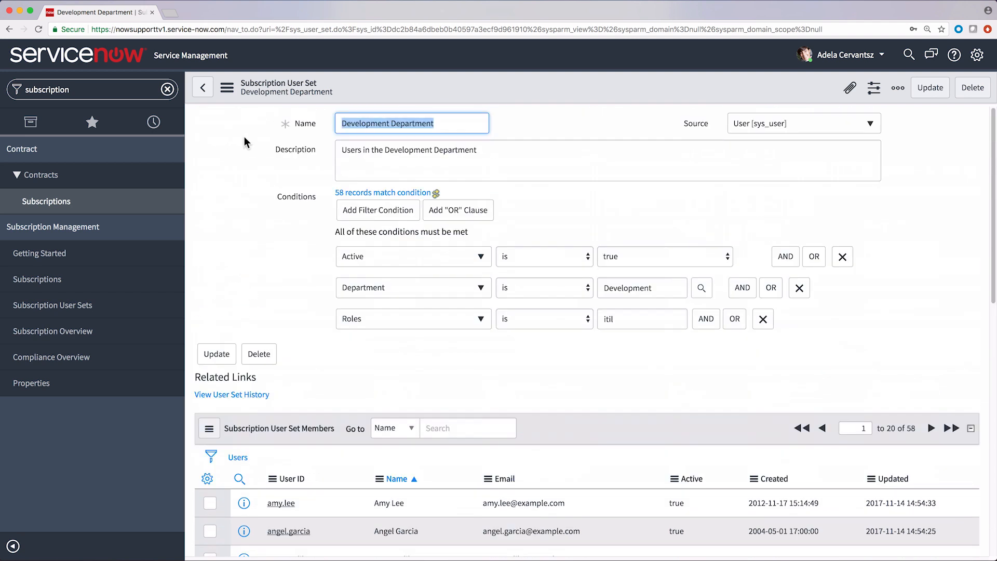
left_click(207, 89)
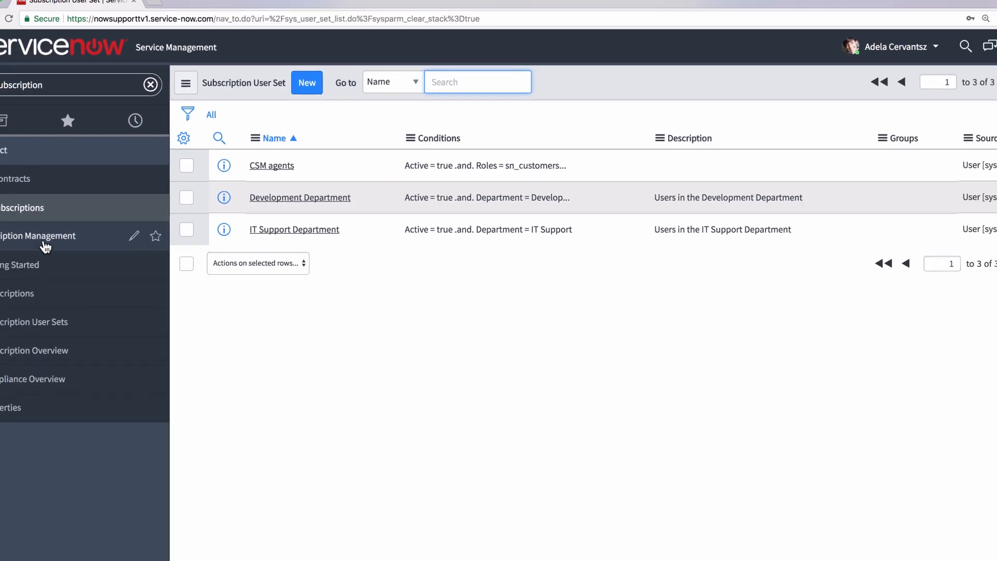
Add the IT Support Department and Development Department user sets to the Service Management Suite v2 - Fulfiller User subscription and save.
left_click(10, 293)
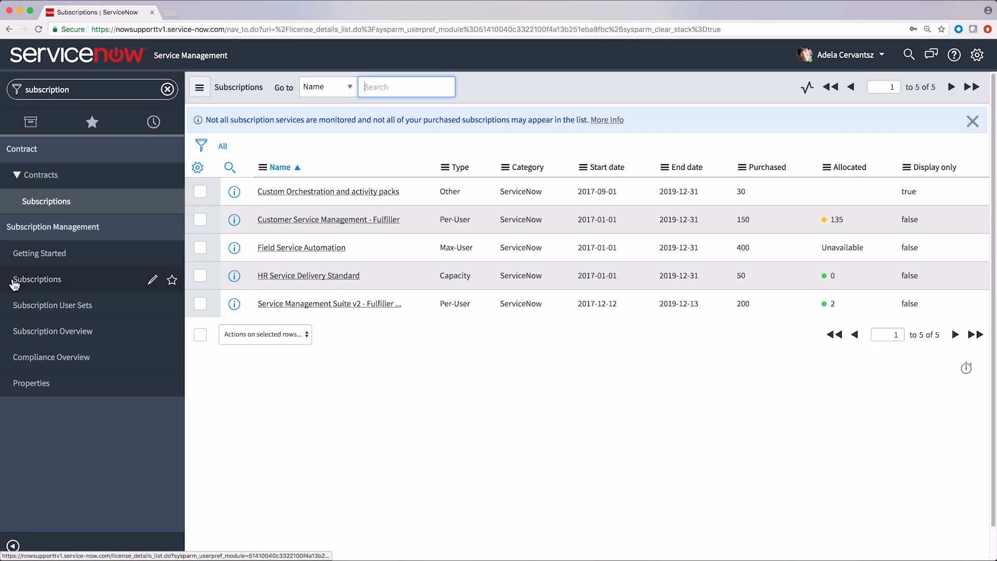
left_click(313, 306)
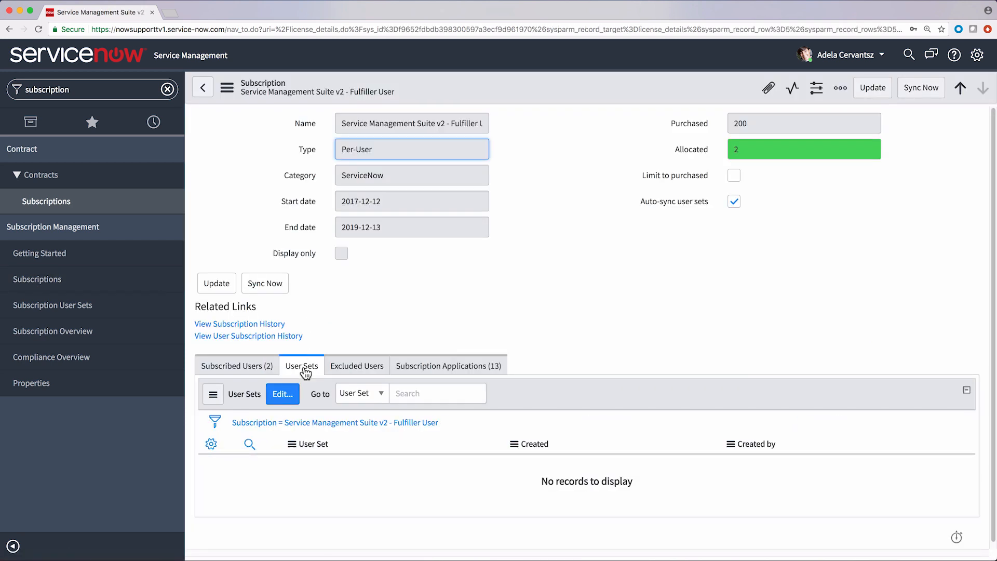
left_click(294, 396)
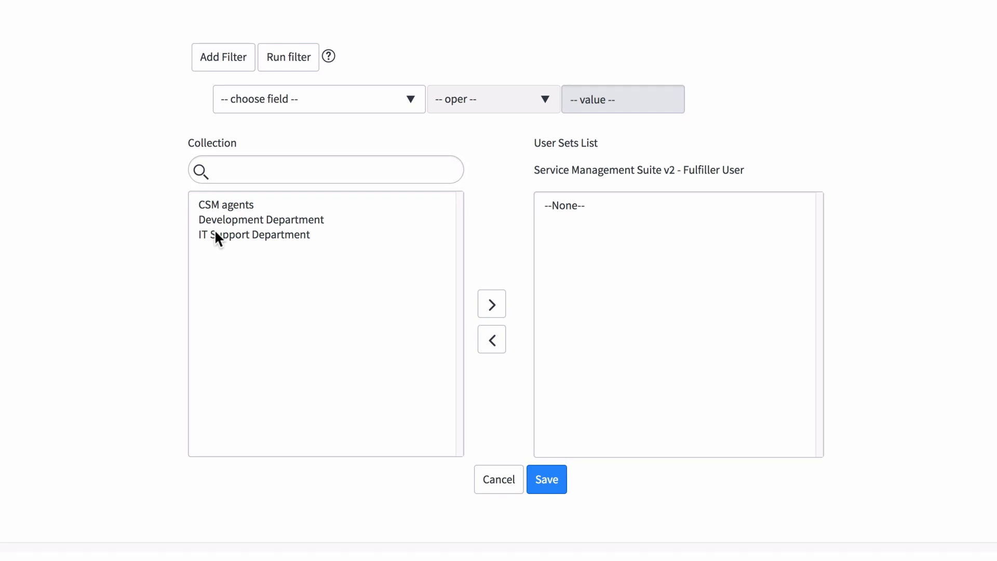
left_click(352, 284)
left_click(487, 305)
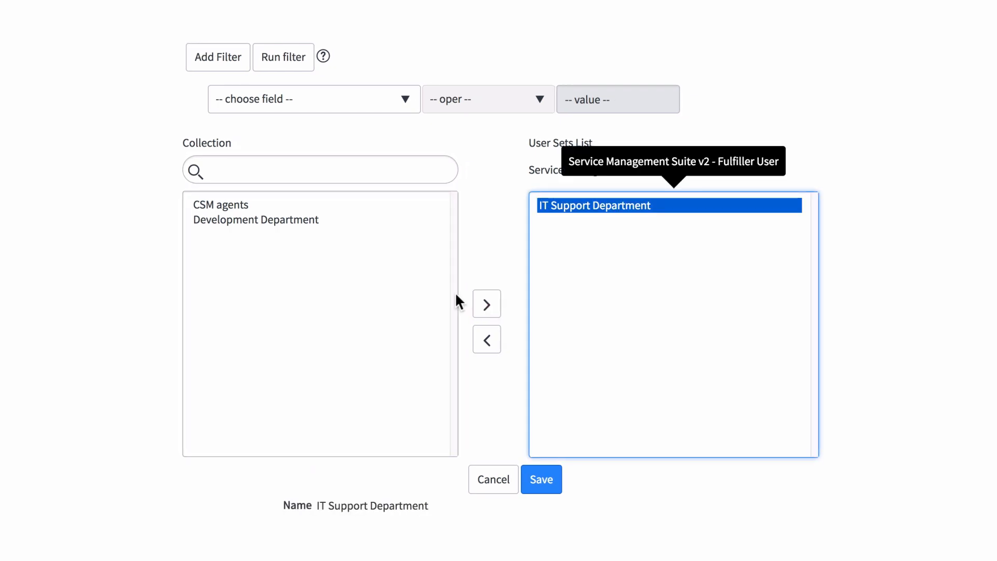
left_click(257, 220)
left_click(487, 305)
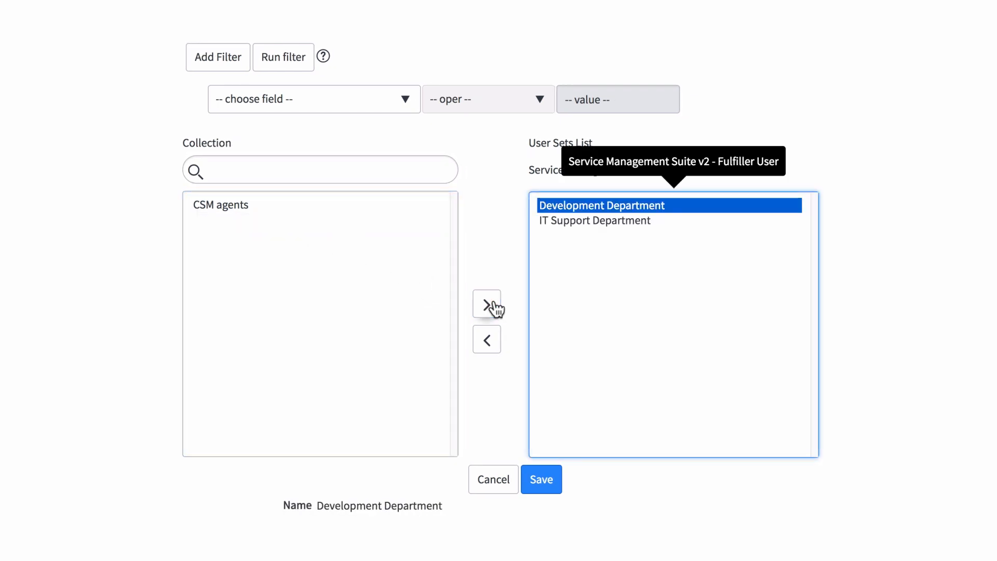
left_click(548, 483)
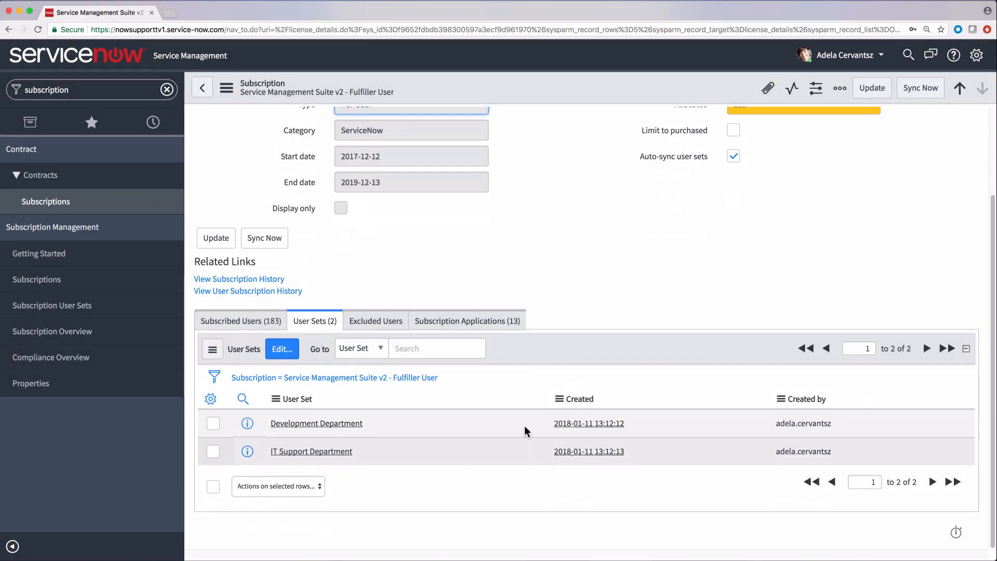
Exclude the first, second, third, fifth, seventh and eighth listed subscribed users from the subscription.
left_click(244, 321)
scroll(275, 323, "down", 2)
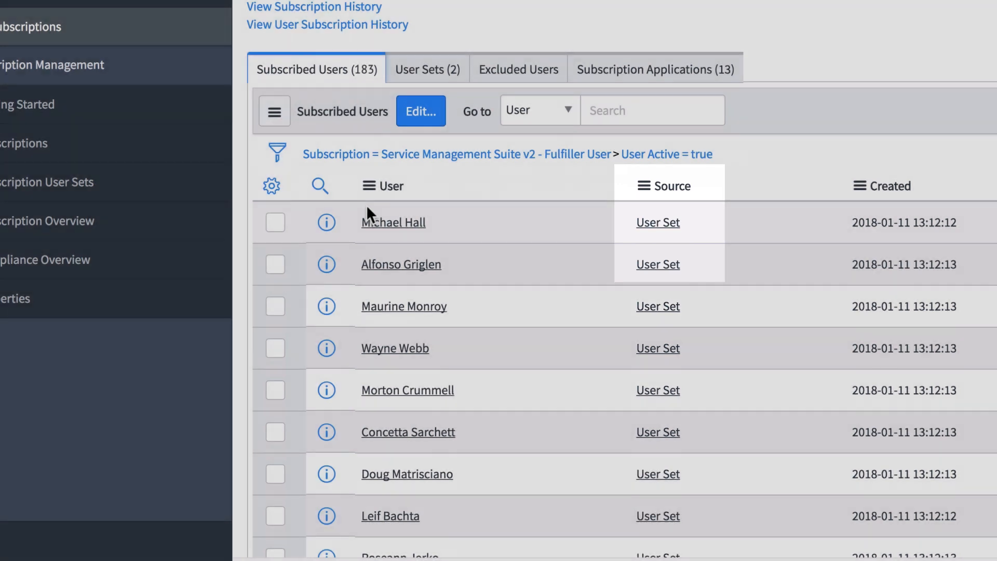
scroll(366, 205, "up", 4)
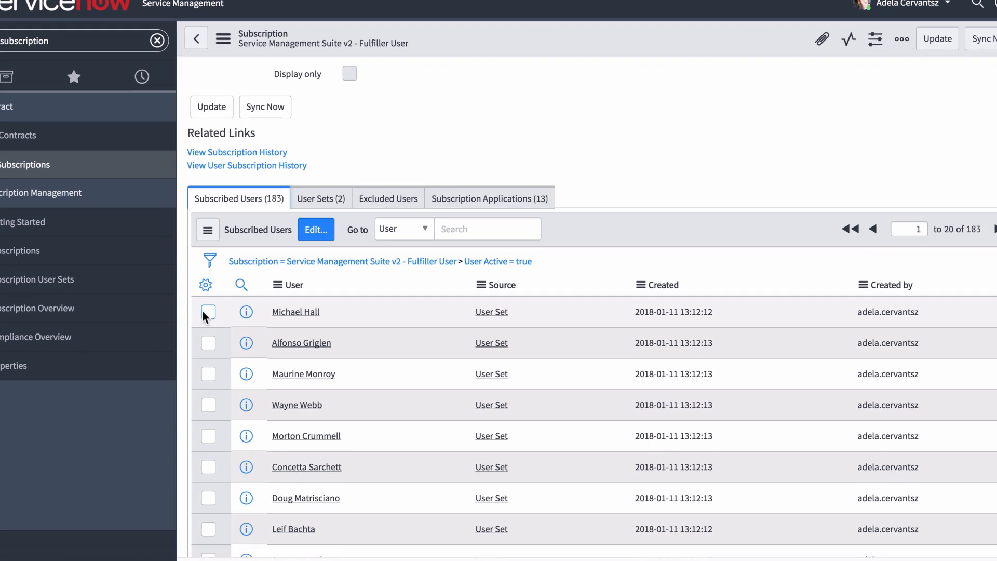
left_click(213, 334)
left_click(210, 362)
left_click(189, 333)
left_click(191, 409)
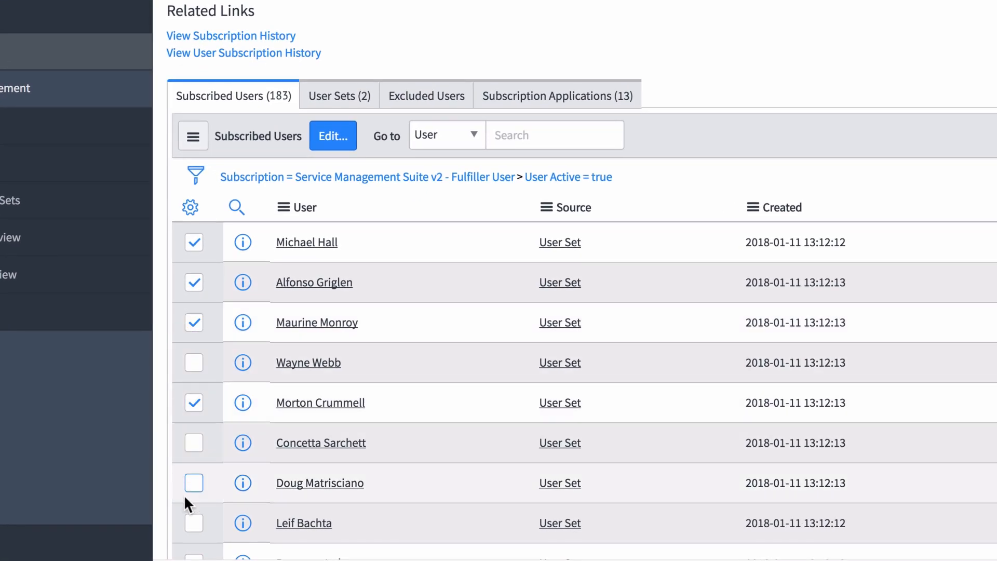
left_click(193, 522)
scroll(195, 483, "down", 12)
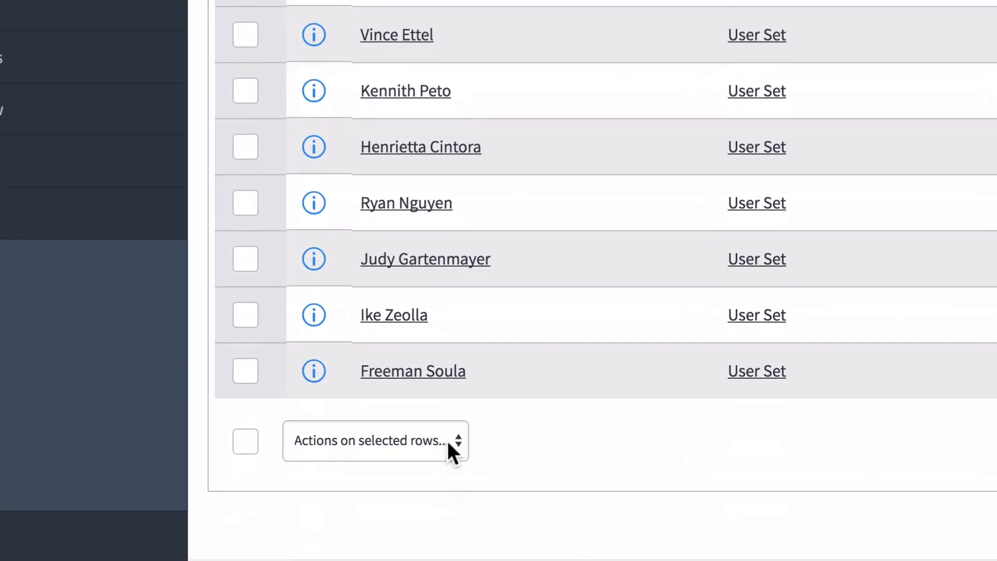
left_click(364, 468)
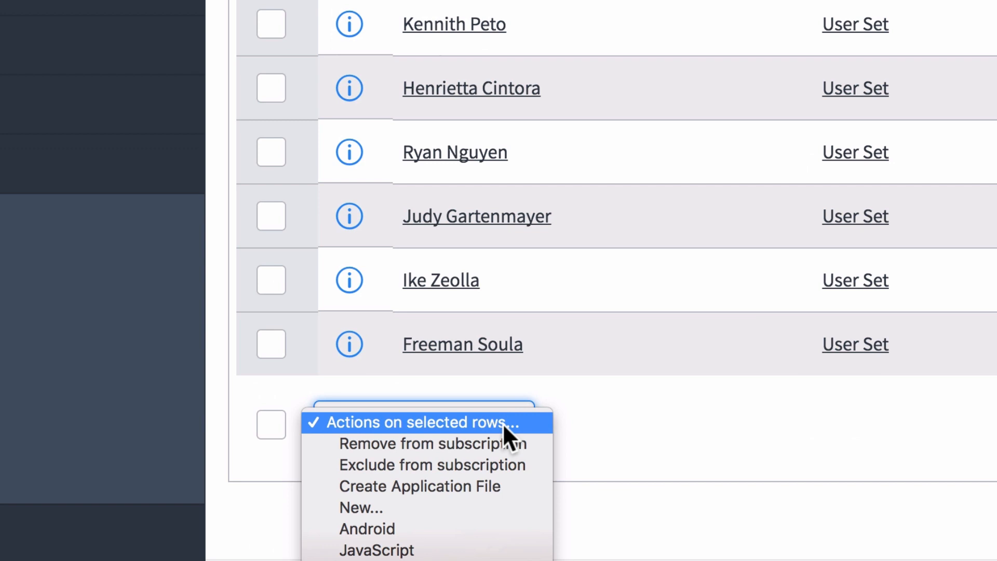
left_click(516, 465)
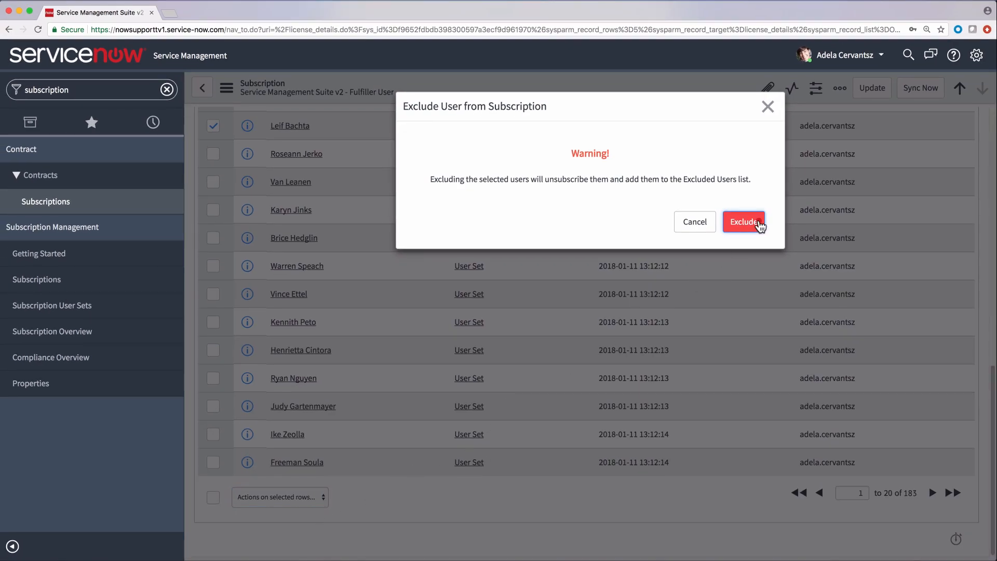
left_click(760, 224)
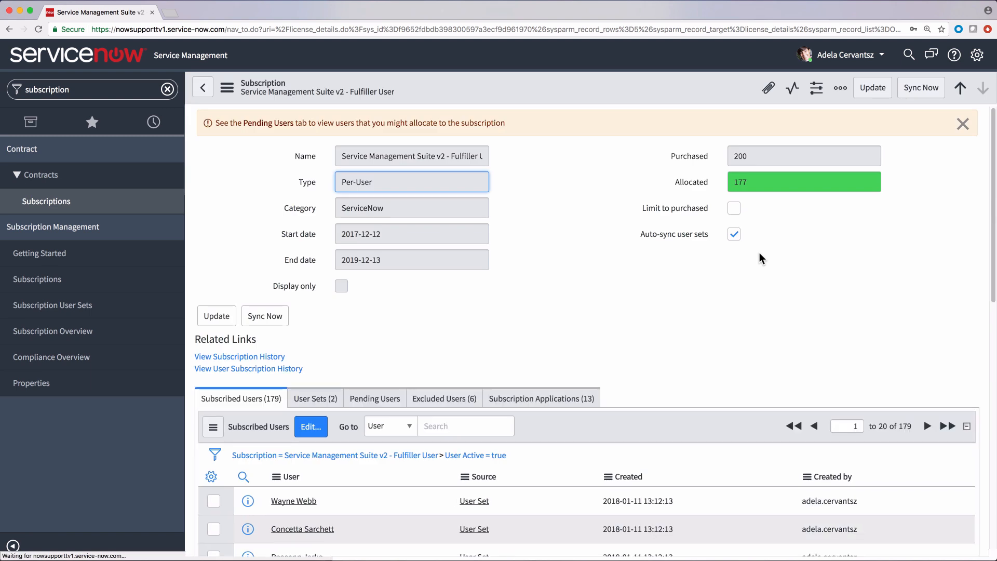
Review the subscription's list of excluded users.
left_click(399, 403)
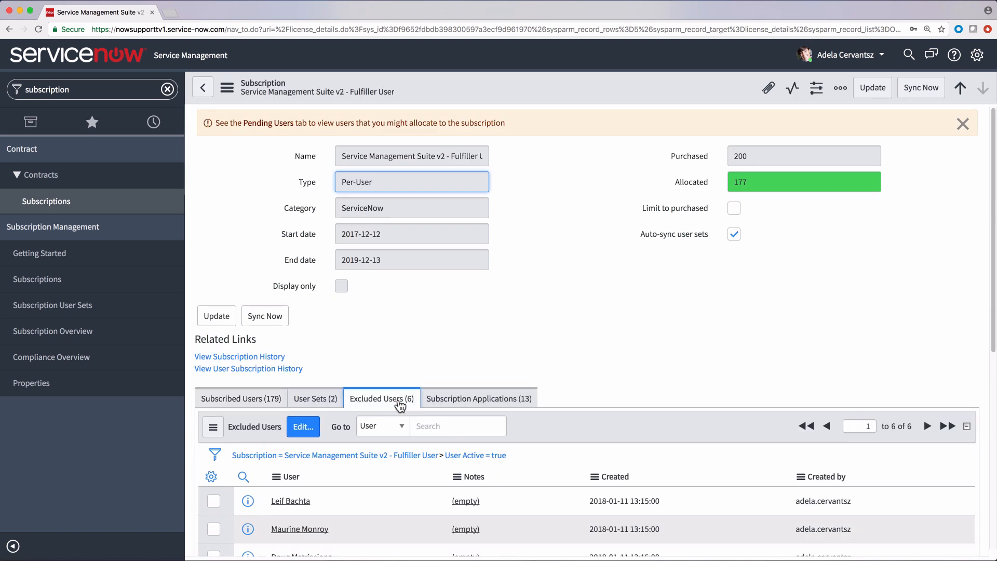
scroll(399, 390, "down", 5)
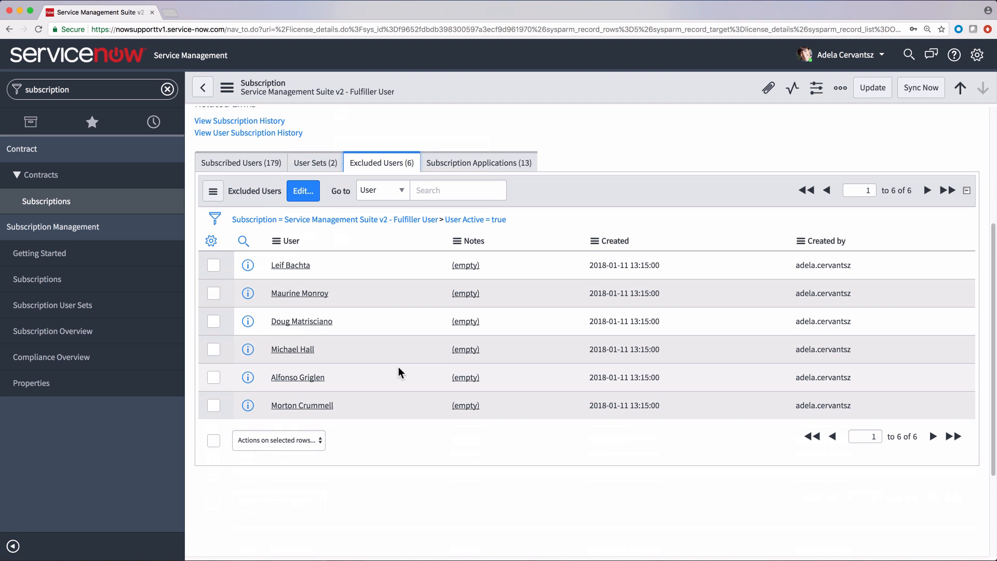
scroll(398, 367, "up", 5)
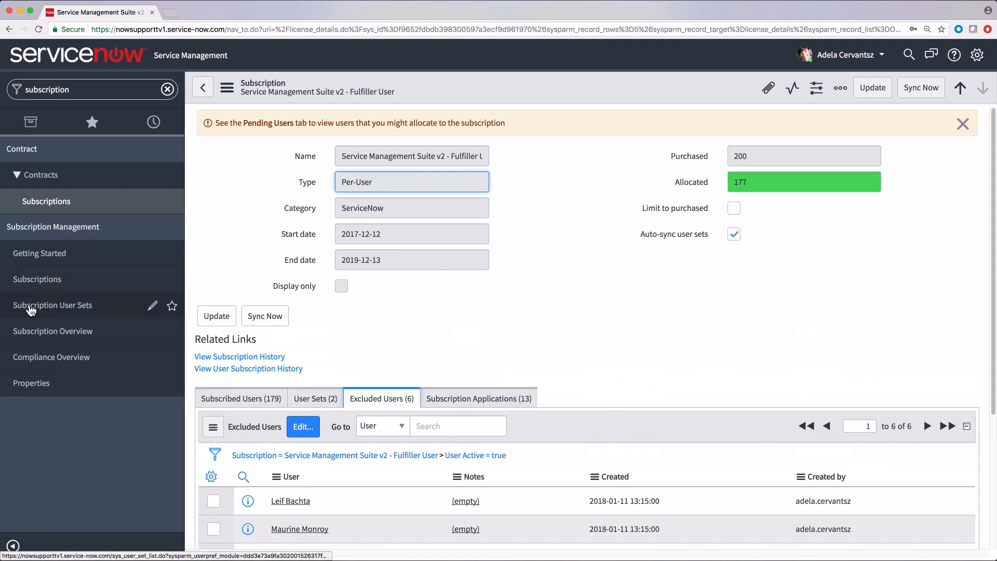
Open the Development Department subscription user set and examine its members.
left_click(30, 304)
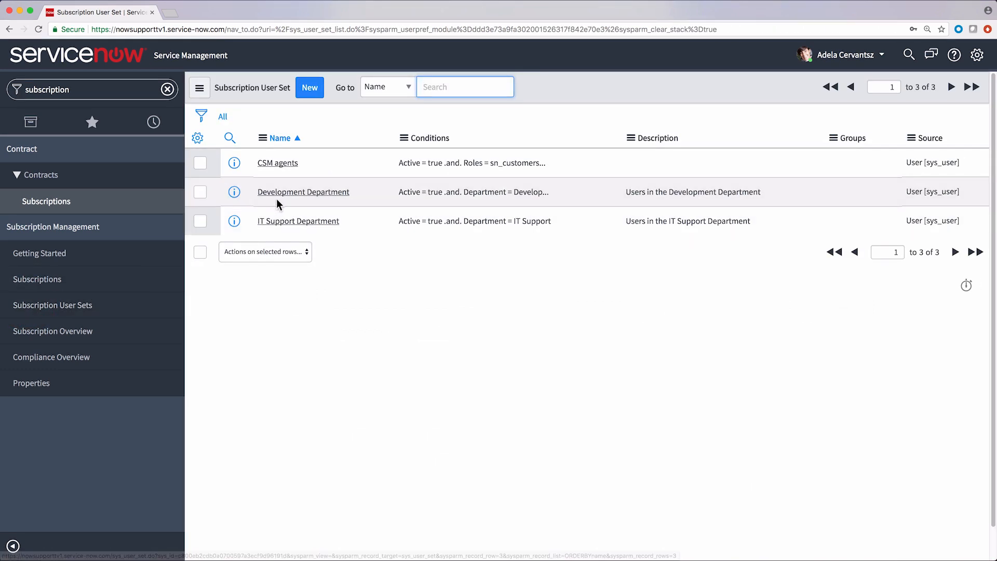
left_click(290, 192)
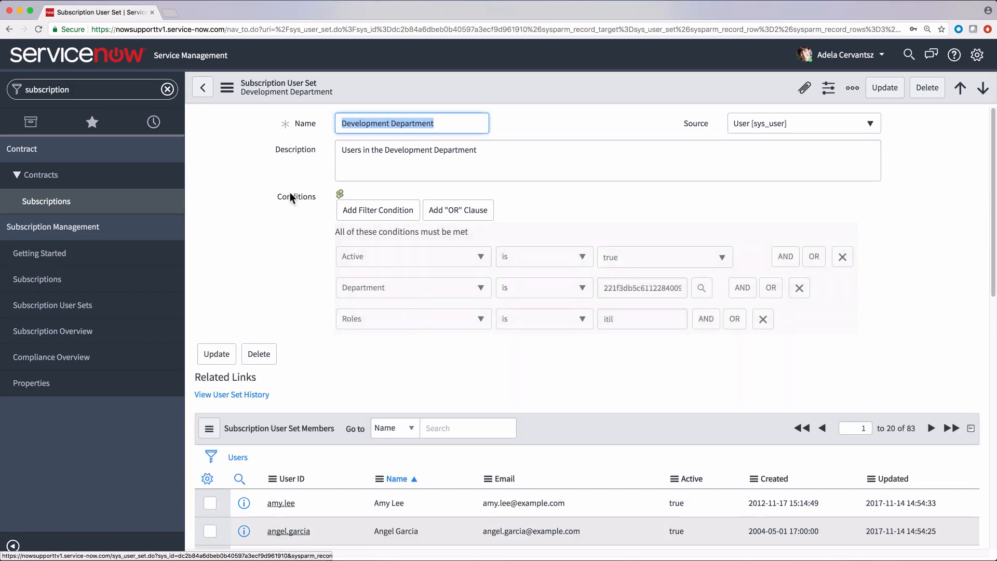
scroll(293, 215, "down", 5)
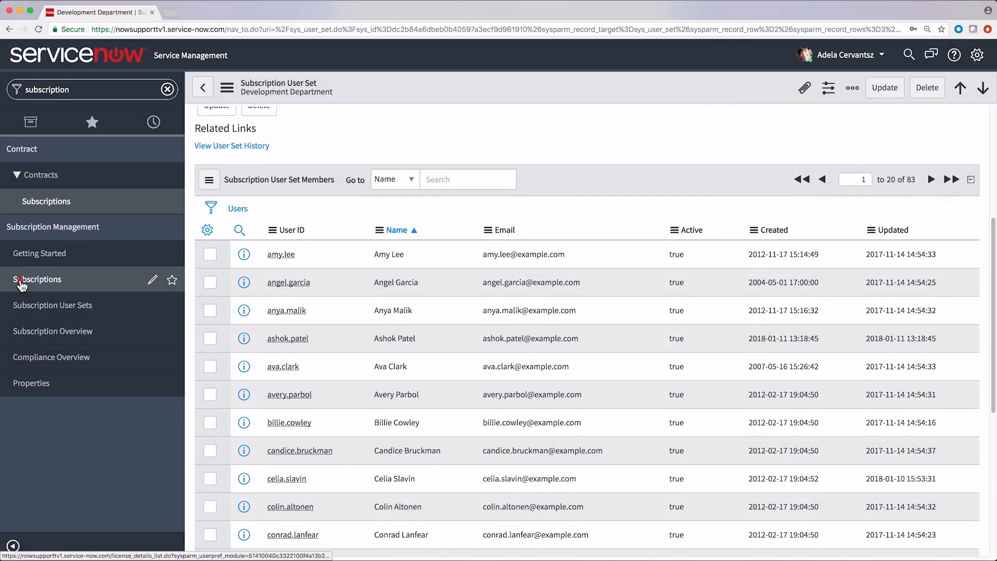
Reopen the Service Management Suite v2 - Fulfiller User subscription and review its subscribed users.
left_click(21, 281)
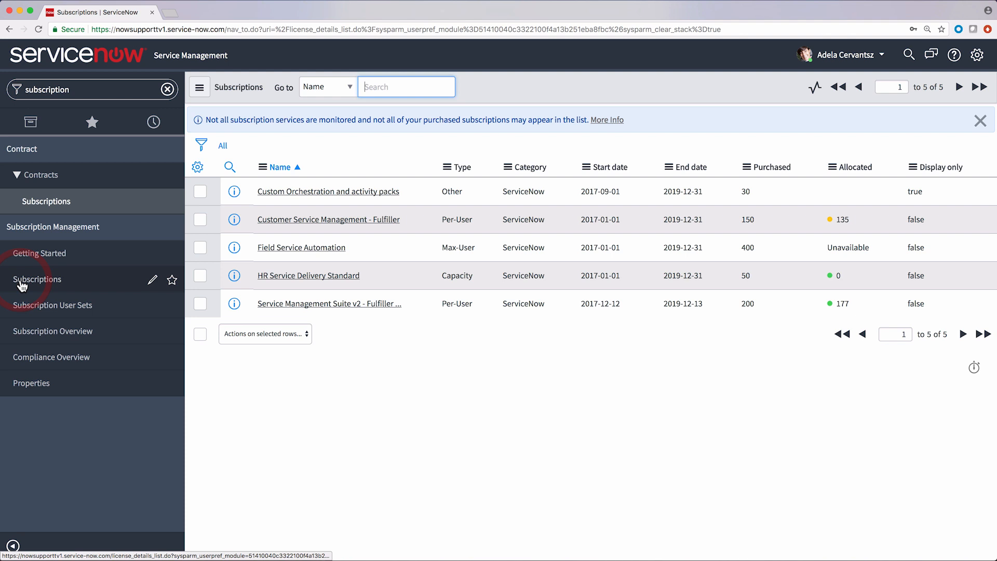
left_click(289, 304)
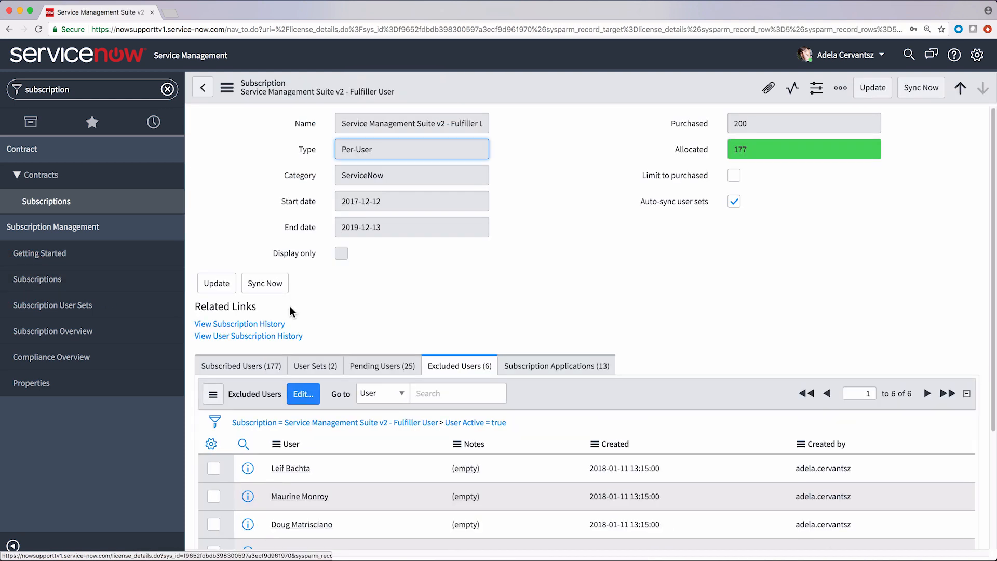
scroll(290, 307, "down", 3)
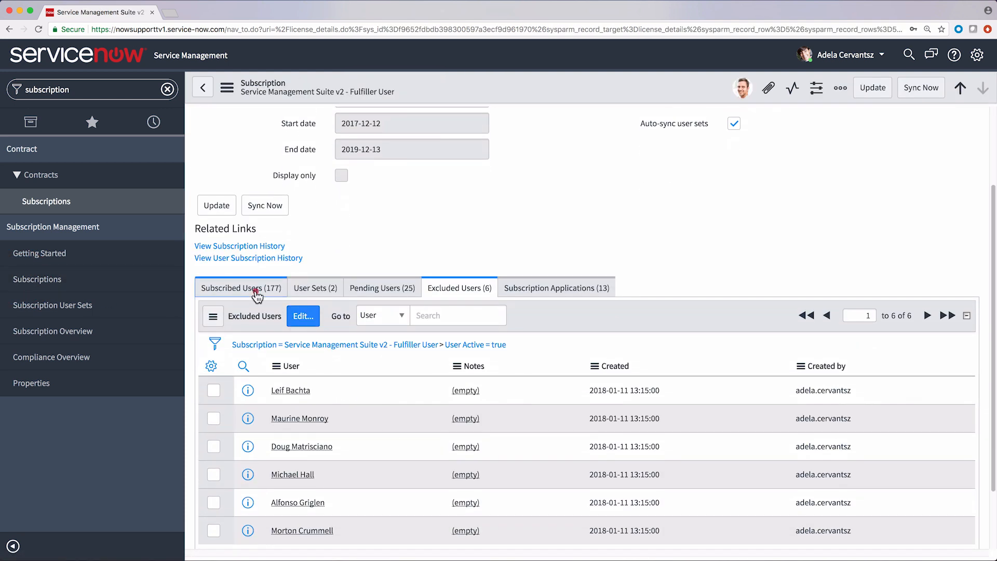
left_click(256, 289)
scroll(256, 290, "down", 5)
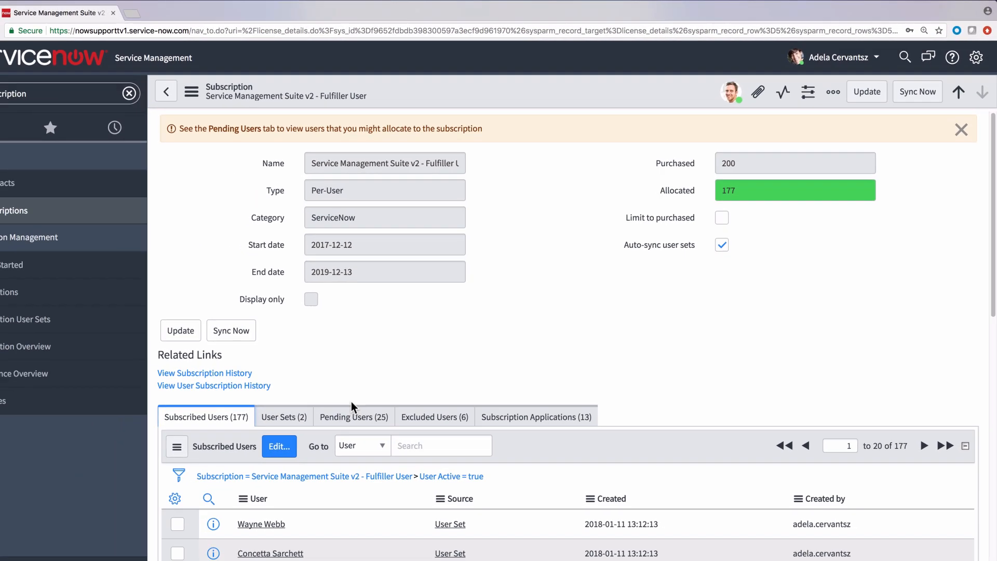
Select all pending users on the current list page and allocate them to the subscription.
left_click(284, 474)
scroll(398, 399, "down", 5)
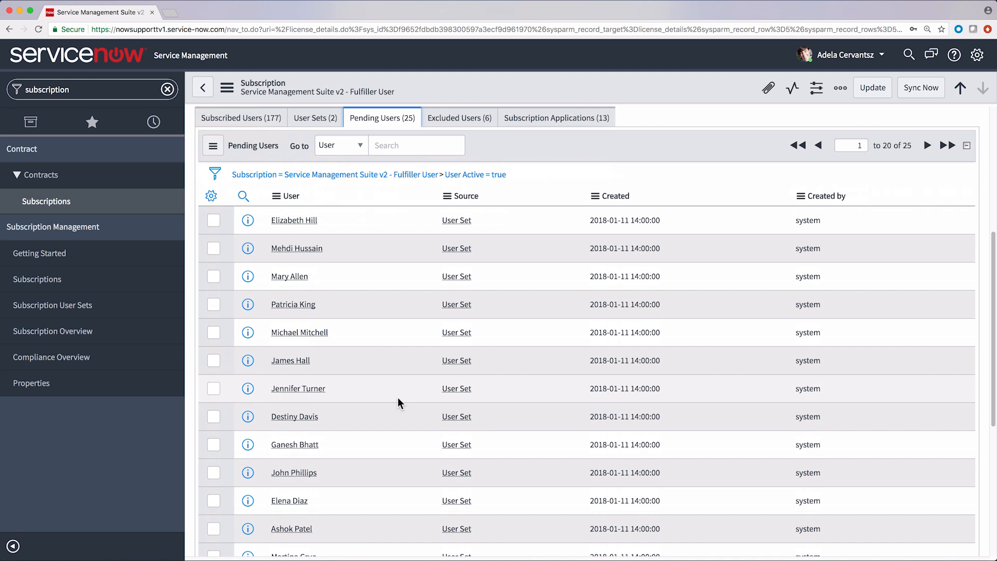
scroll(398, 398, "down", 5)
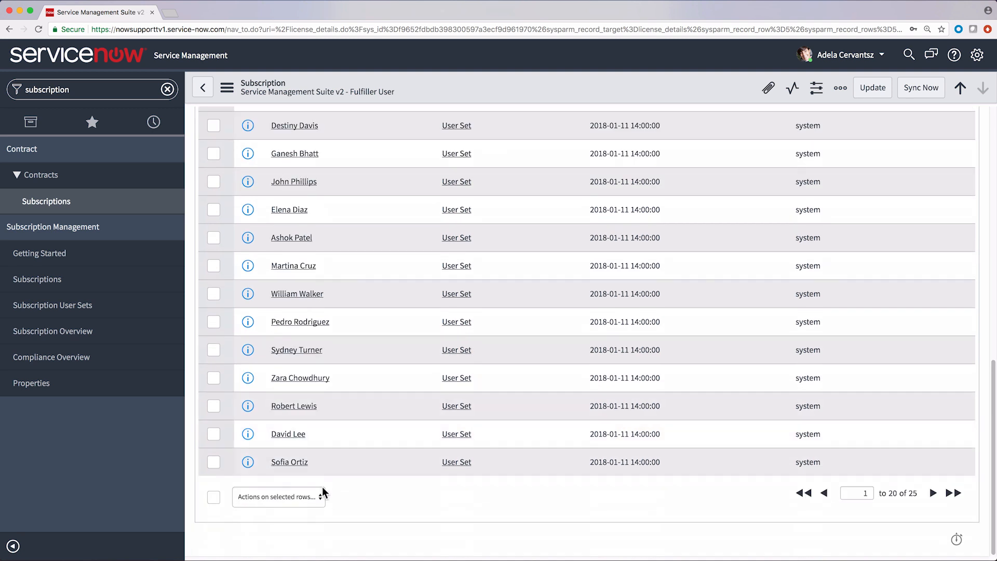
left_click(212, 497)
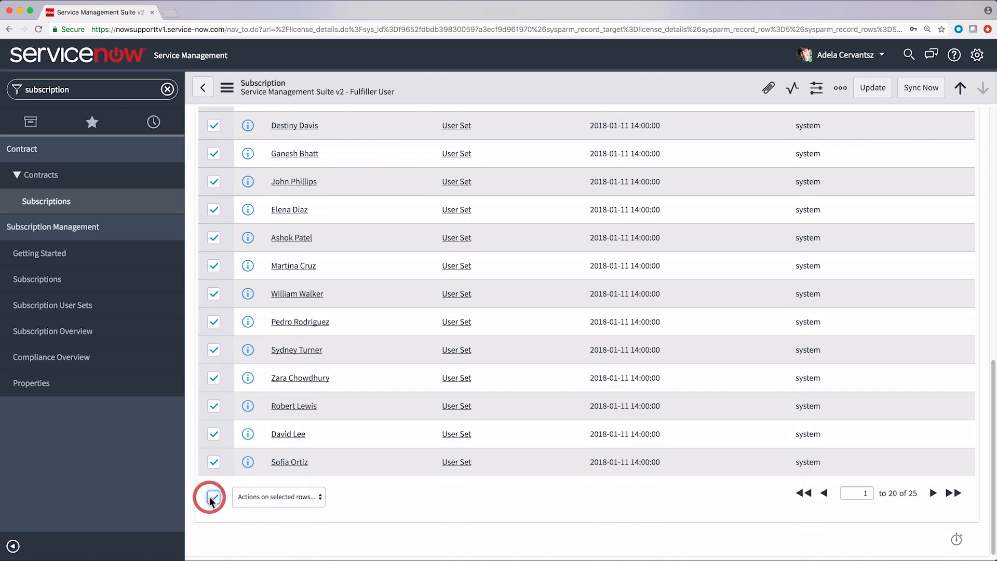
left_click(310, 502)
left_click(311, 506)
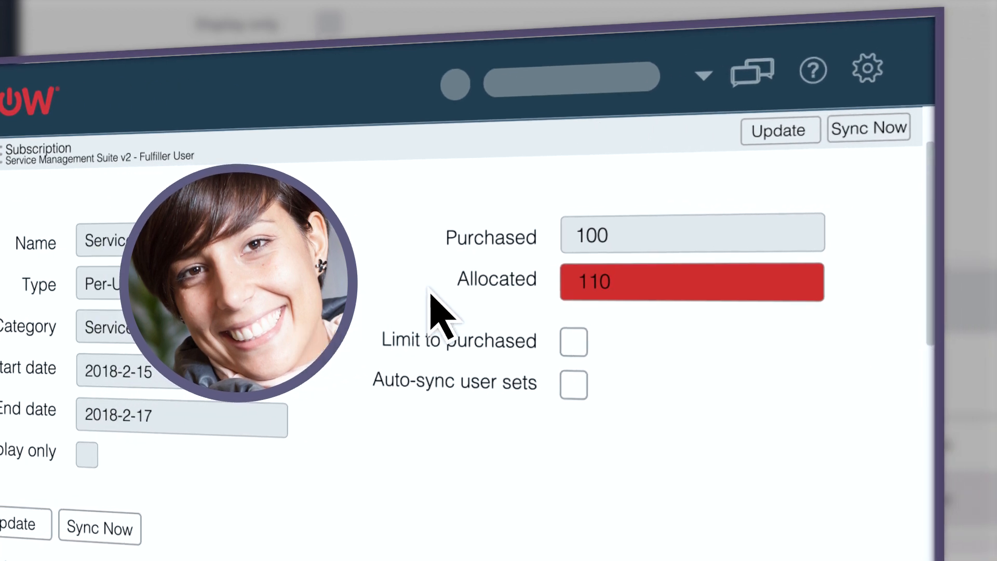
left_click(607, 228)
type("125")
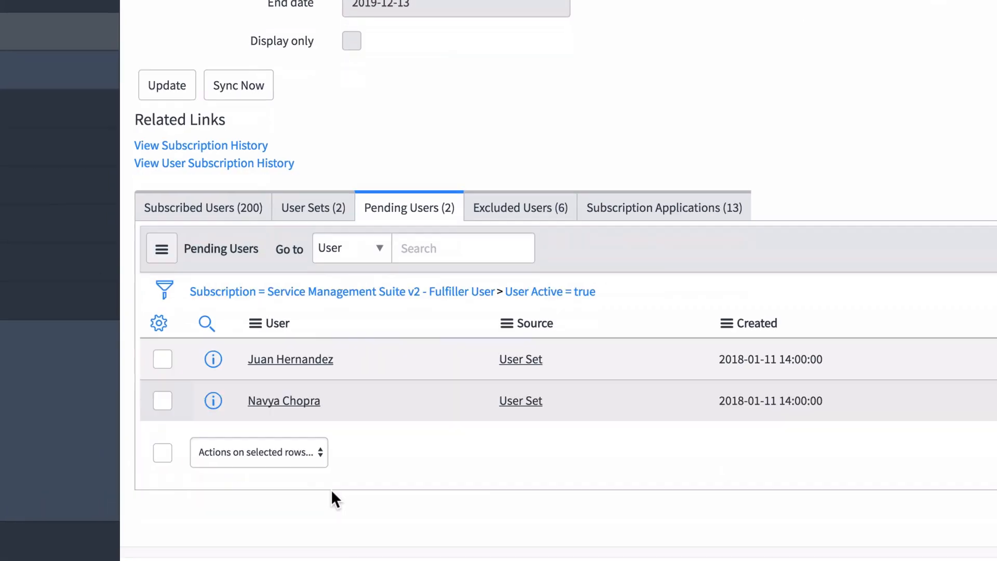
Select both remaining pending users and allocate them to the subscription beyond the purchased limit.
left_click(168, 448)
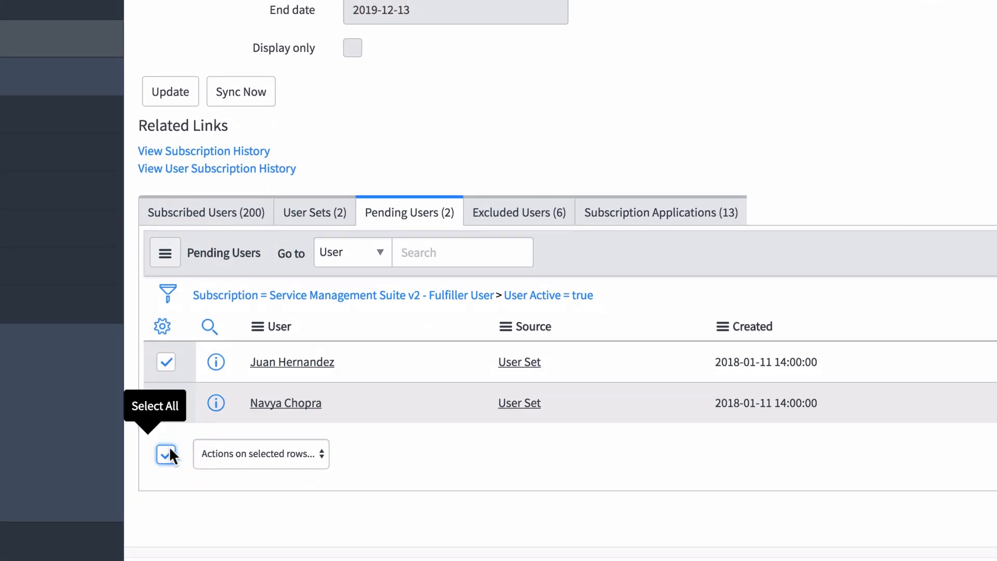
left_click(317, 463)
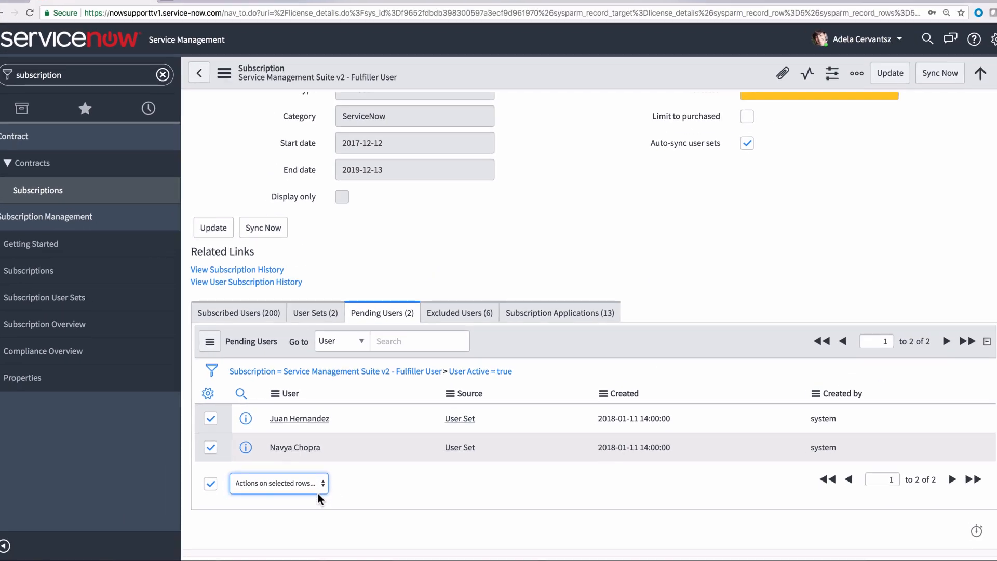
left_click(318, 494)
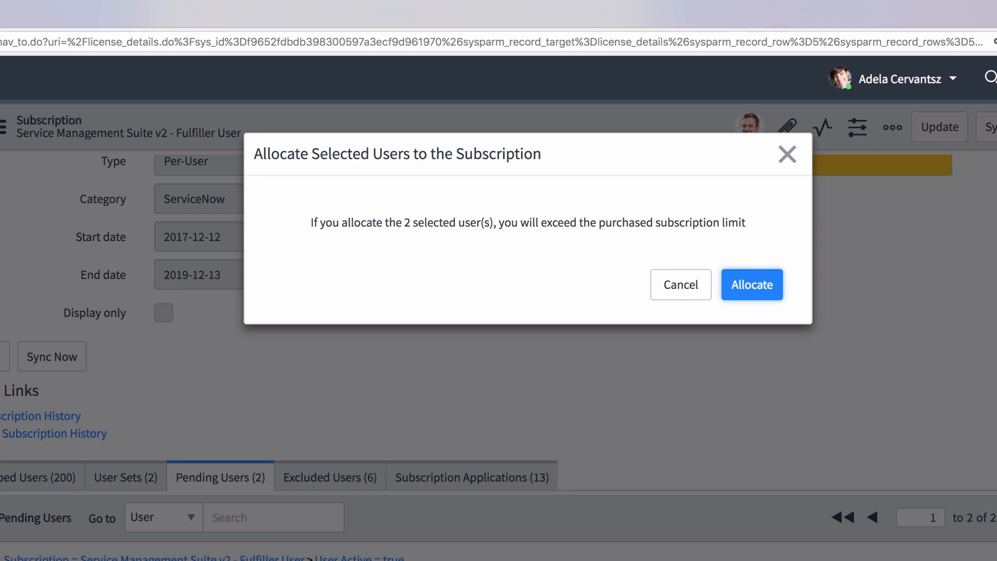
left_click(763, 285)
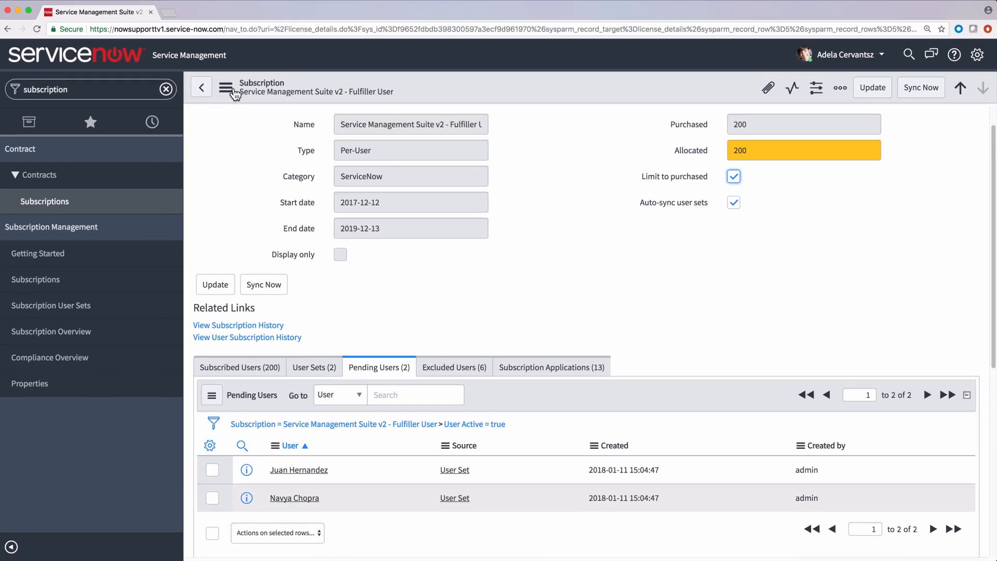
Save the subscription with Limit to purchased enabled and return to its pending users.
left_click(226, 88)
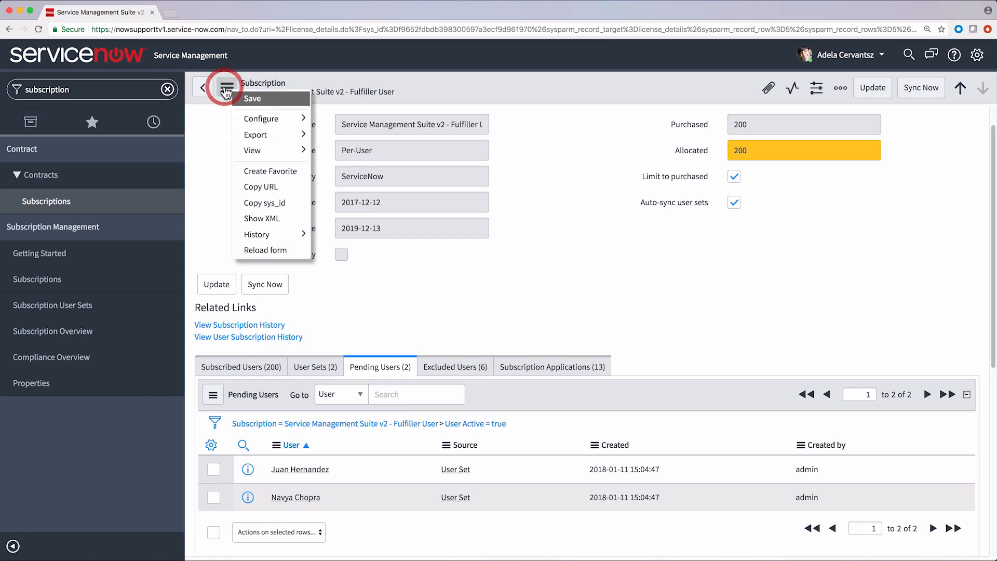
left_click(260, 99)
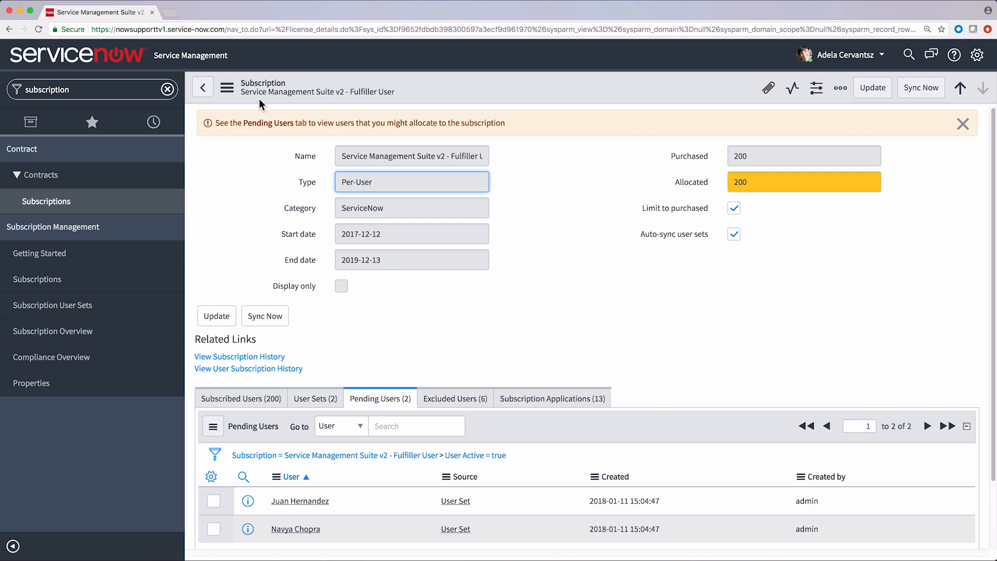
scroll(218, 504, "down", 3)
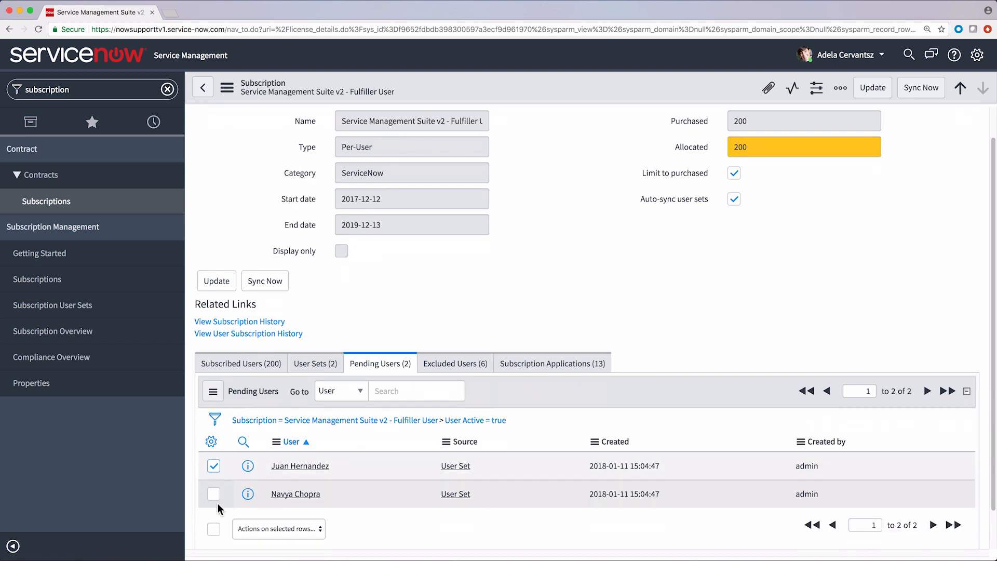
Try to allocate the first pending user to the subscription while Limit to purchased is enabled.
left_click(313, 486)
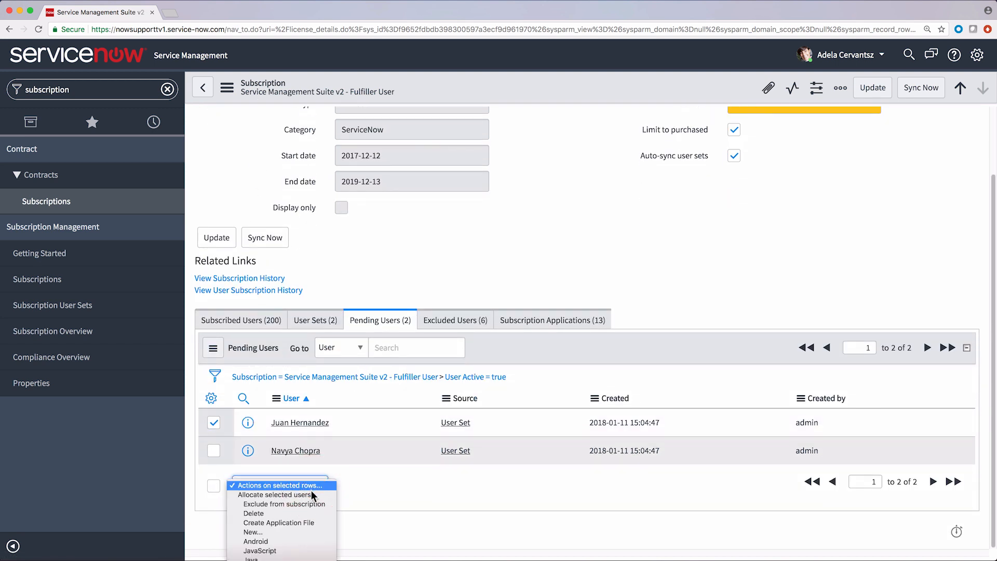
left_click(310, 495)
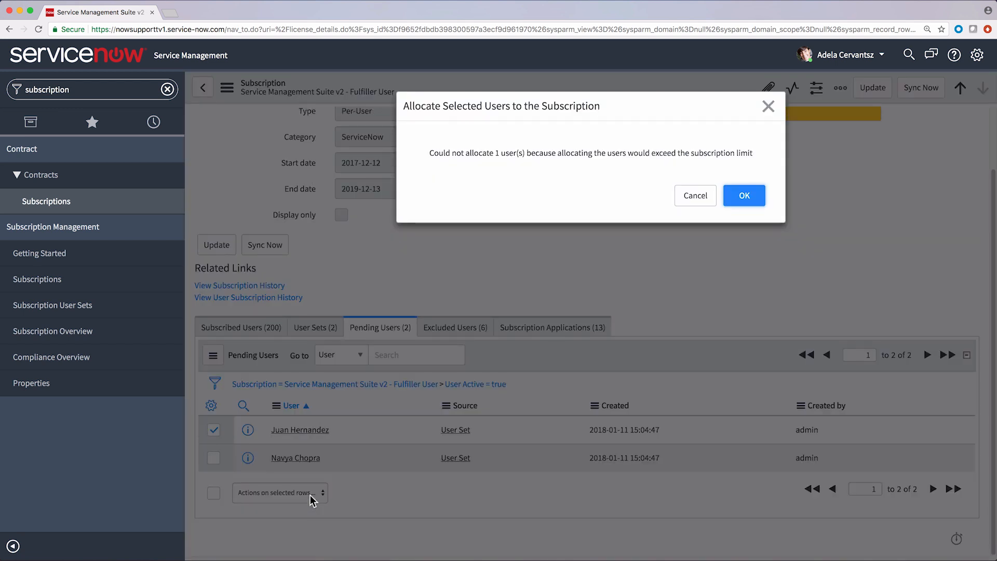
left_click(744, 197)
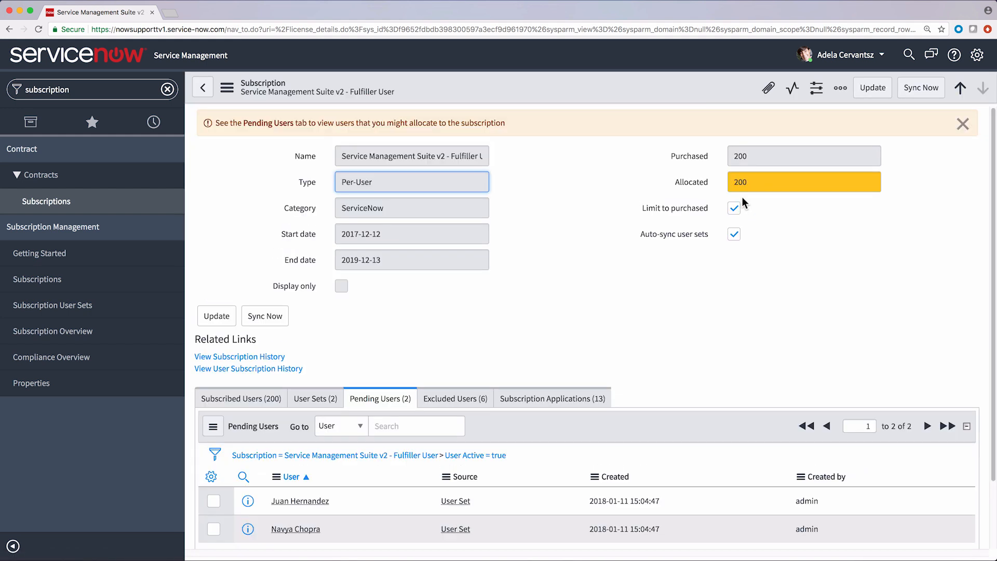
Sort the subscription's Subscribed Users list by User from a to z.
left_click(272, 405)
left_click(279, 479)
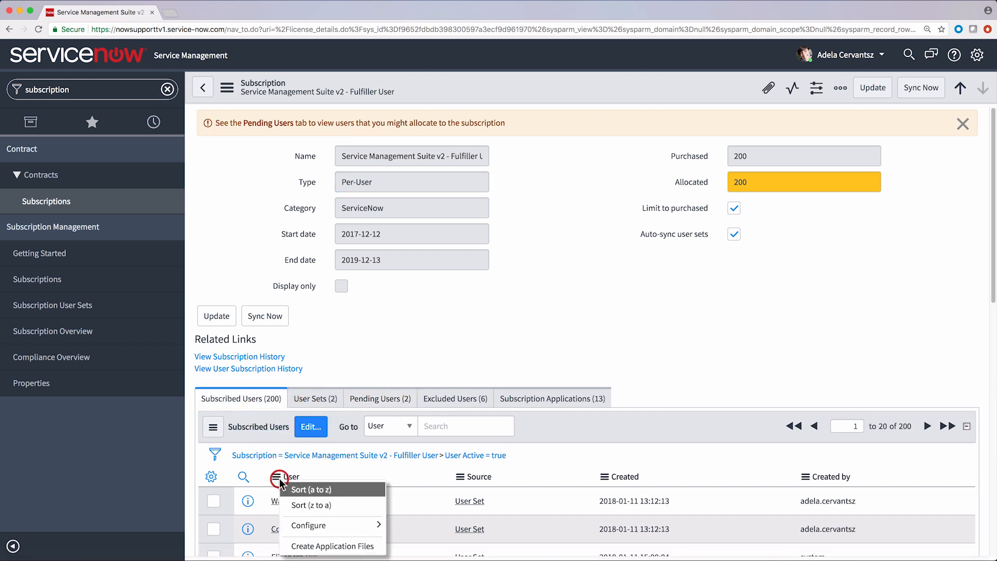
left_click(291, 488)
Exclude the second-to-last user on the first page of subscribed users from the subscription.
scroll(302, 491, "down", 7)
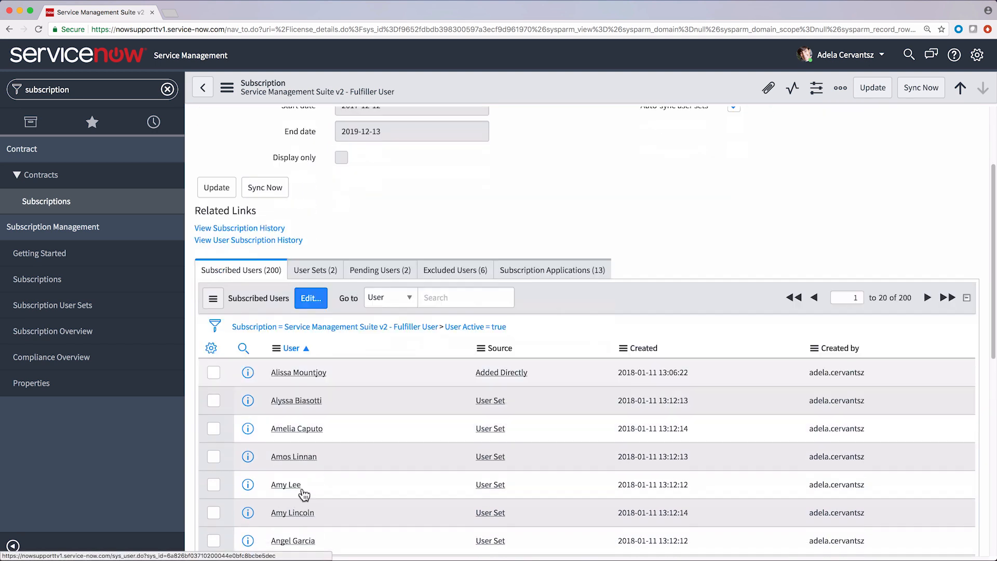
scroll(302, 488, "down", 4)
left_click(214, 462)
left_click(281, 525)
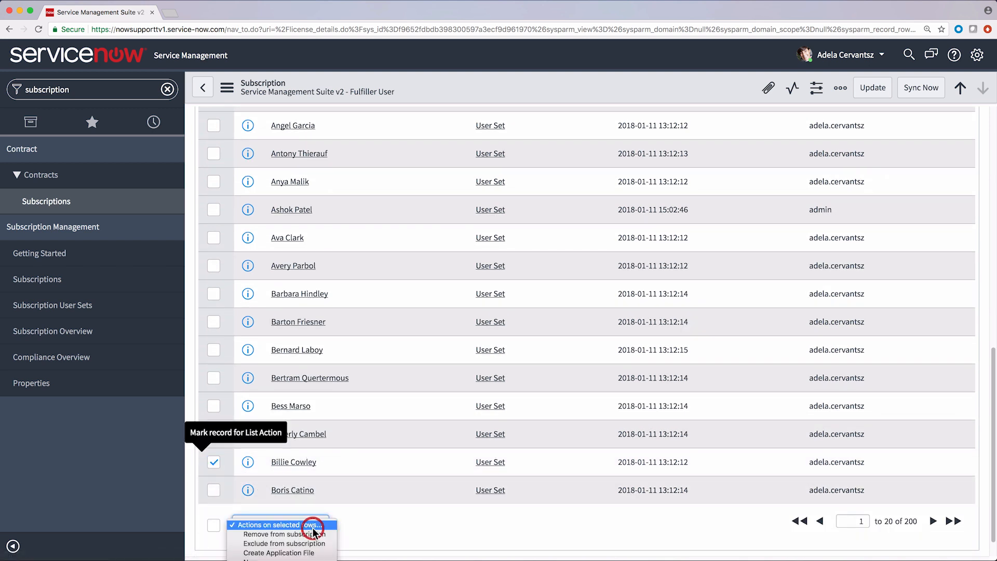
left_click(312, 544)
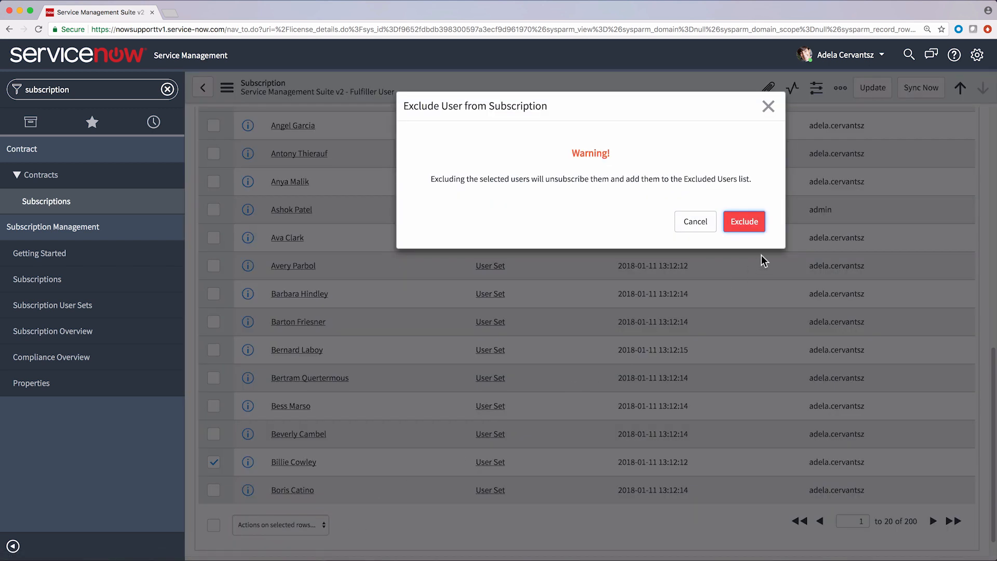
left_click(745, 222)
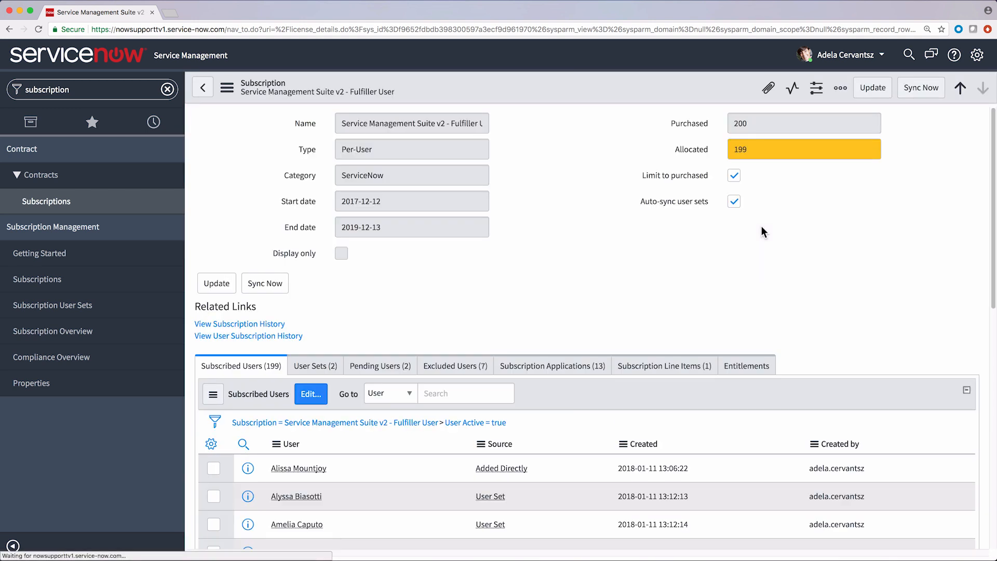
Exclude the ninth user on the second page of subscribed users from the subscription.
scroll(761, 226, "down", 10)
left_click(934, 481)
left_click(213, 150)
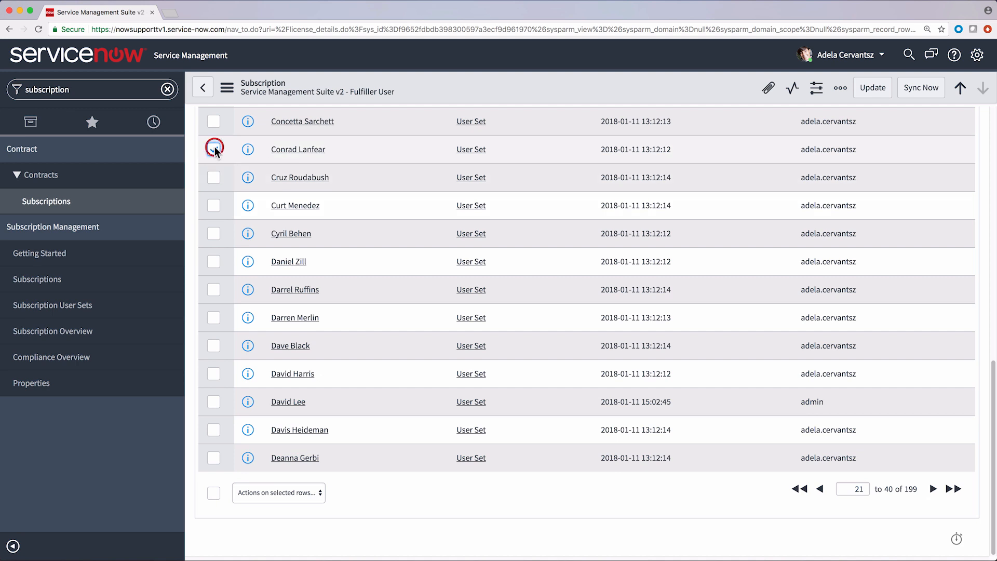
left_click(254, 492)
left_click(258, 513)
left_click(744, 220)
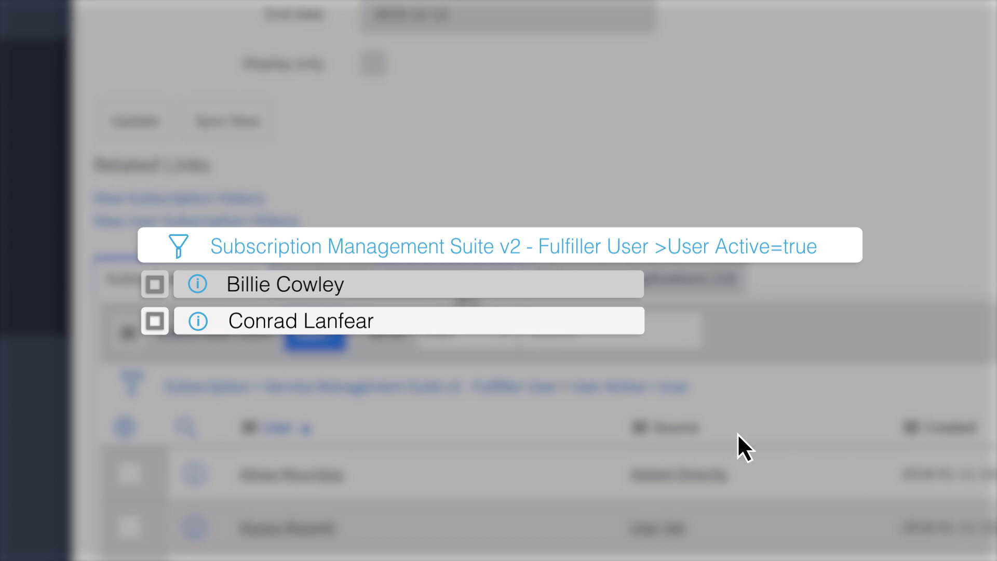
left_click(154, 319)
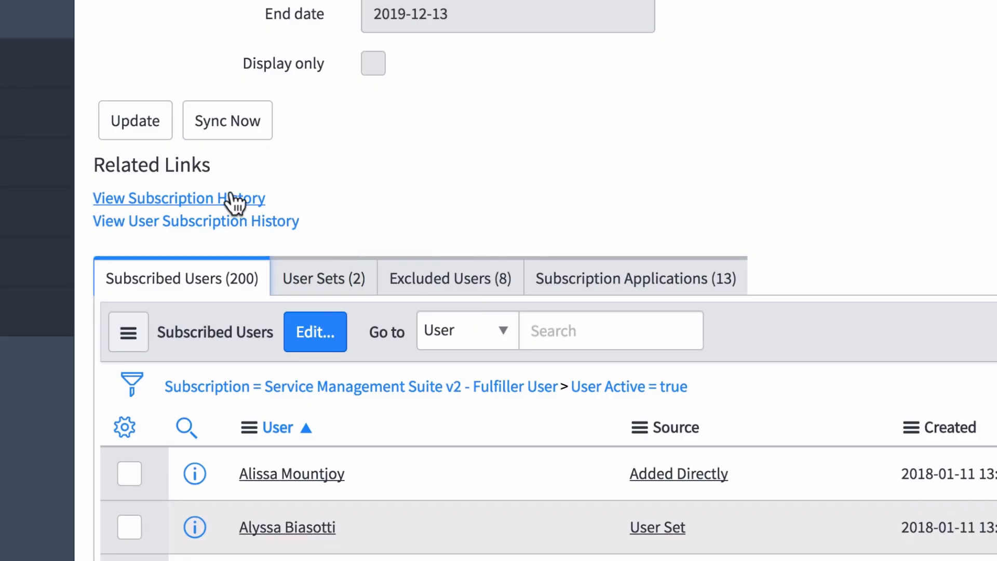
Review the subscription's history and its user subscription history, closing each one after viewing.
left_click(233, 199)
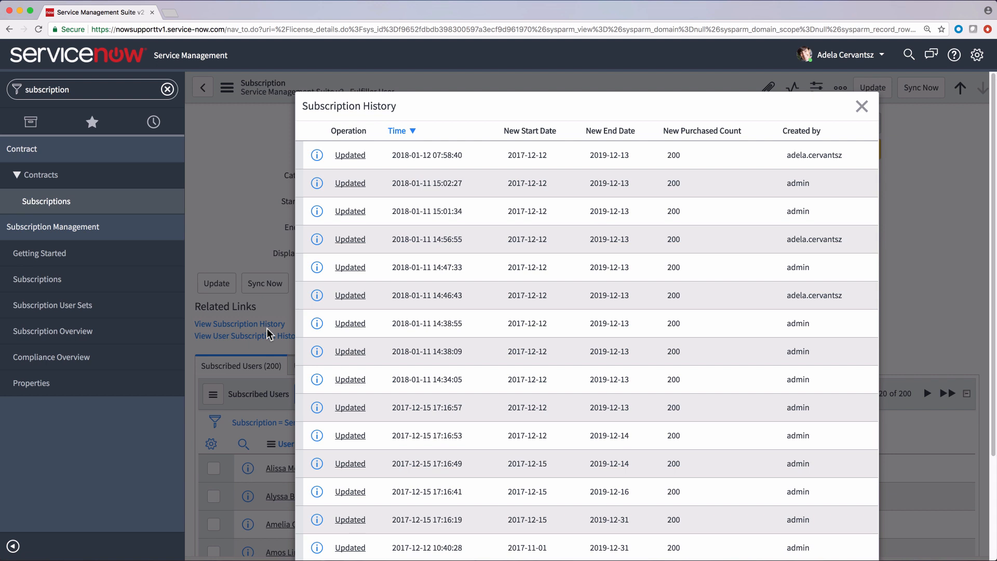
left_click(860, 106)
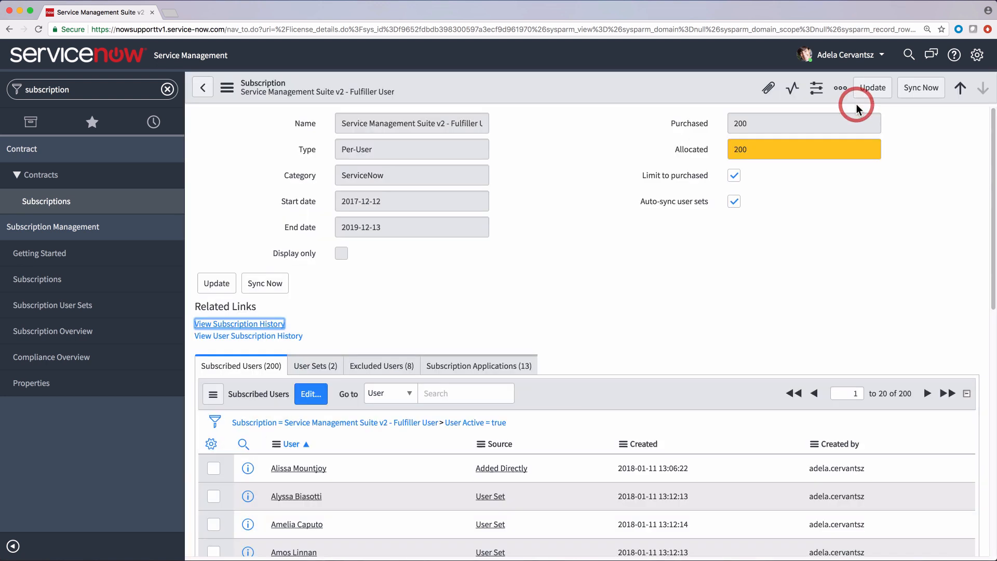
left_click(283, 338)
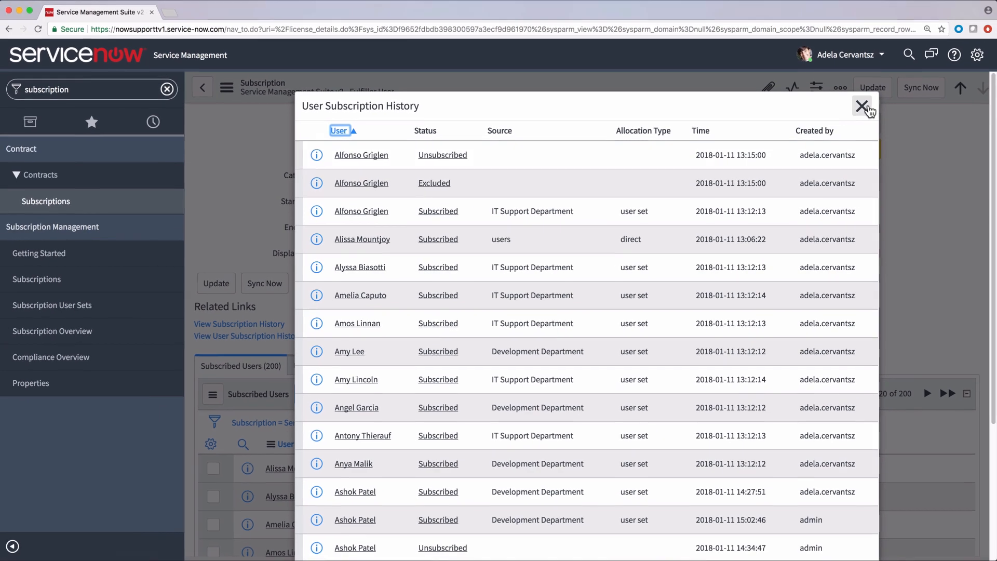
left_click(868, 94)
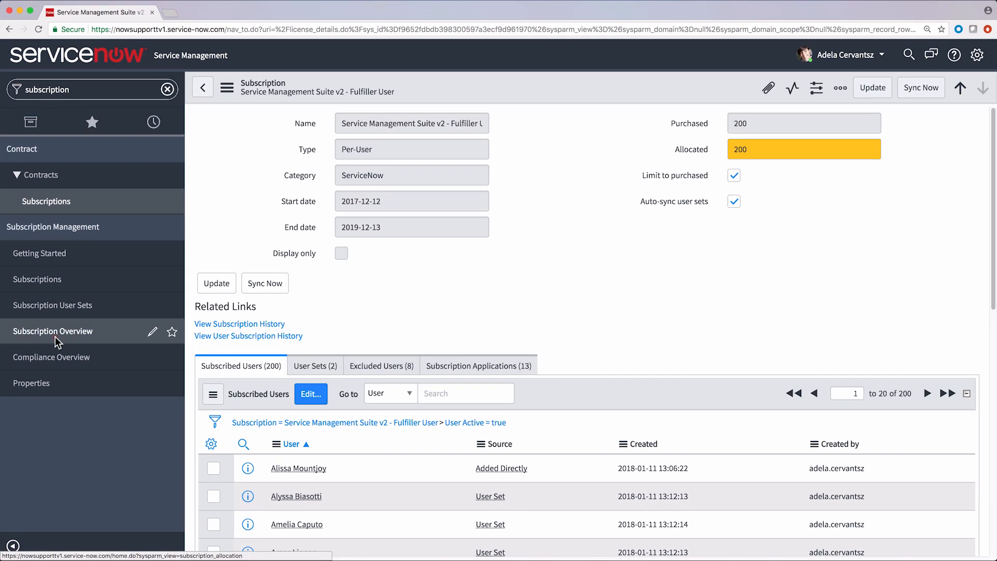
Open the Subscription Overview and examine the Service Management Suite v2 - Fulfiller User Subscription Metrics chart.
left_click(61, 338)
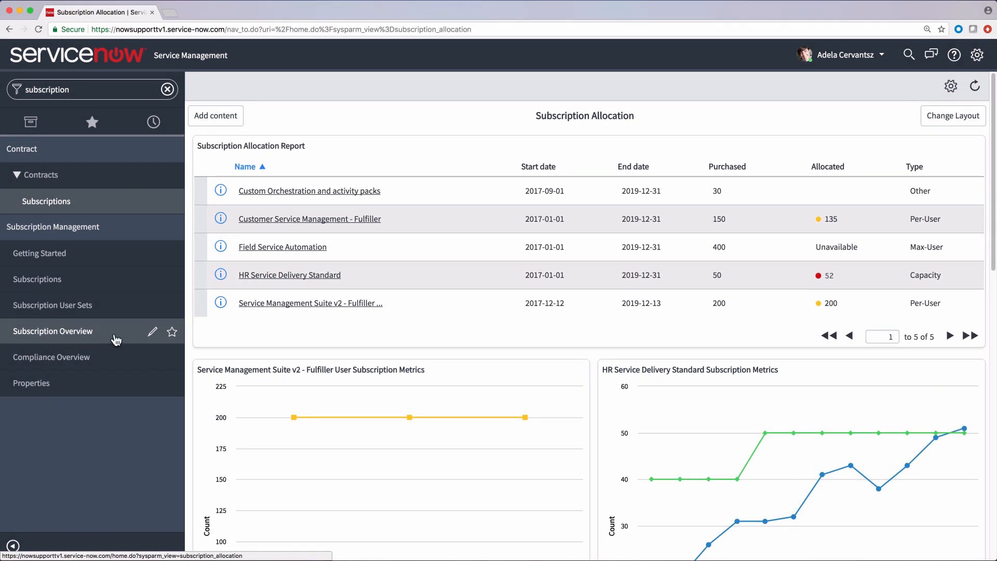
scroll(195, 350, "down", 3)
scroll(196, 351, "down", 2)
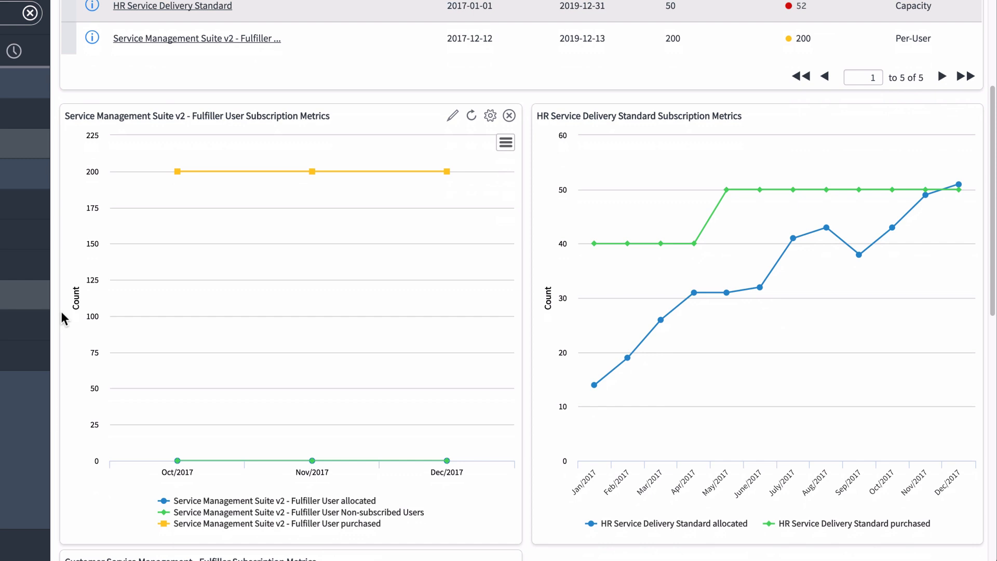
mouse_move(177, 172)
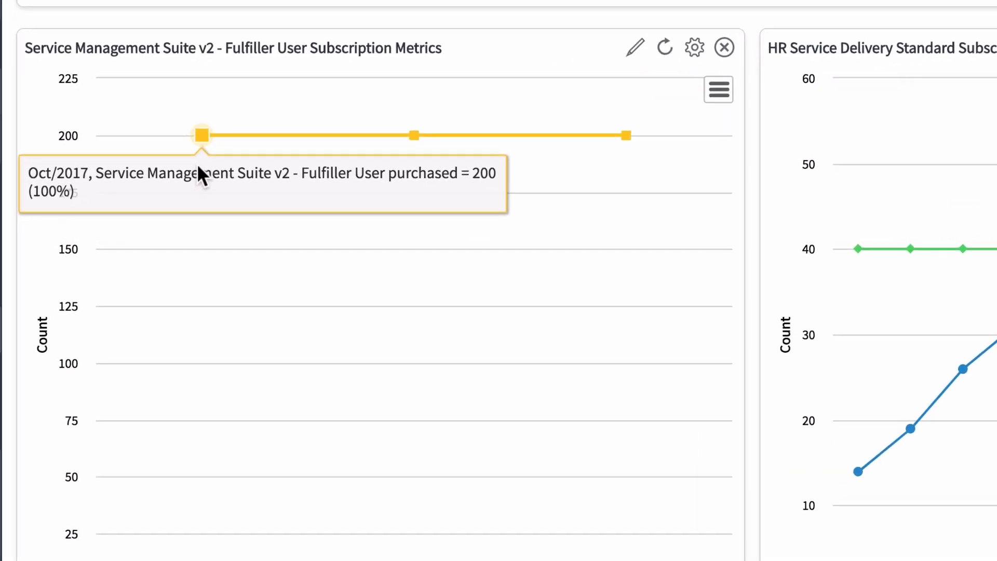
mouse_move(400, 152)
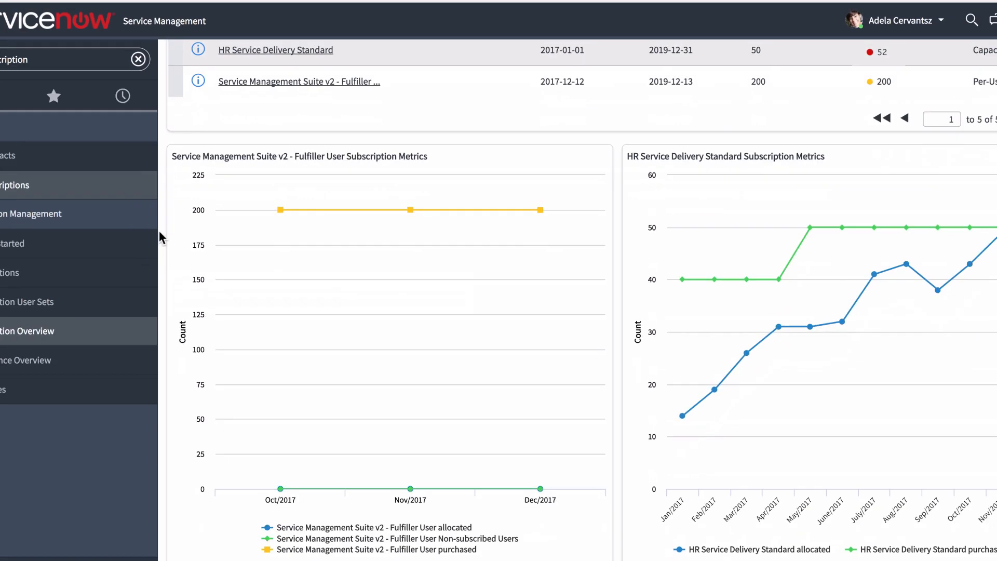
Examine non-subscribed, allocated and purchased values in the Customer Service Management - Fulfiller Subscription Metrics chart.
scroll(186, 242, "down", 9)
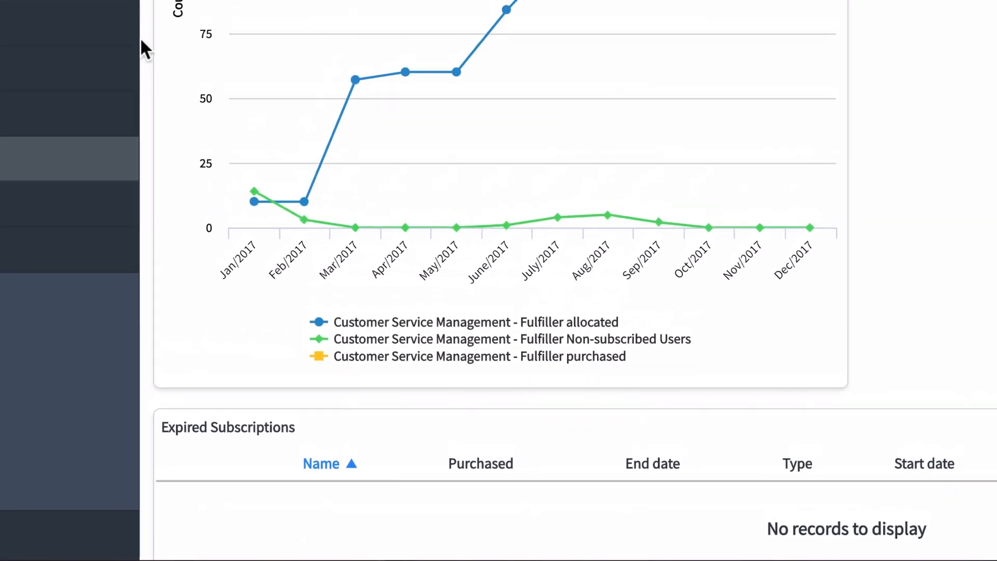
mouse_move(274, 222)
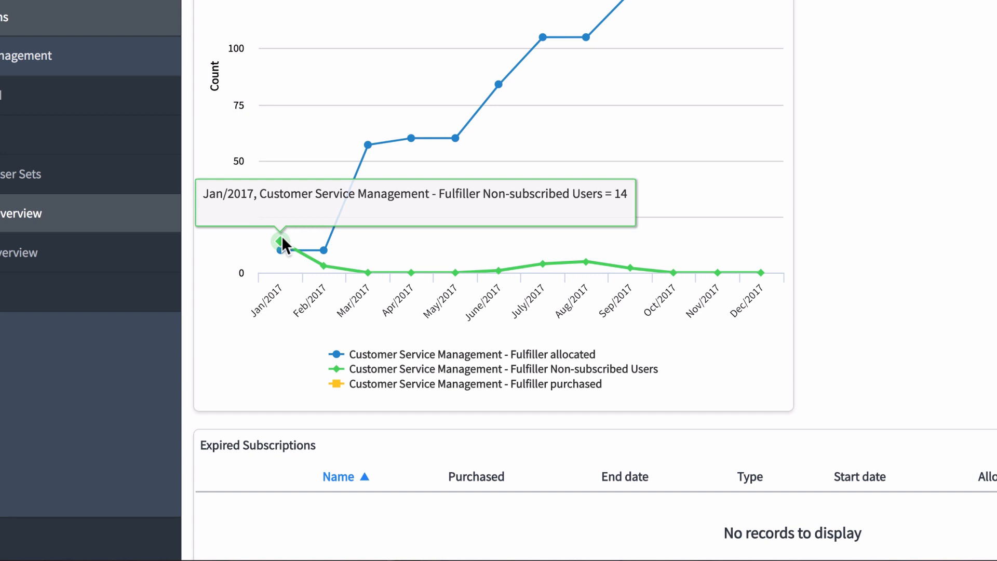
mouse_move(331, 252)
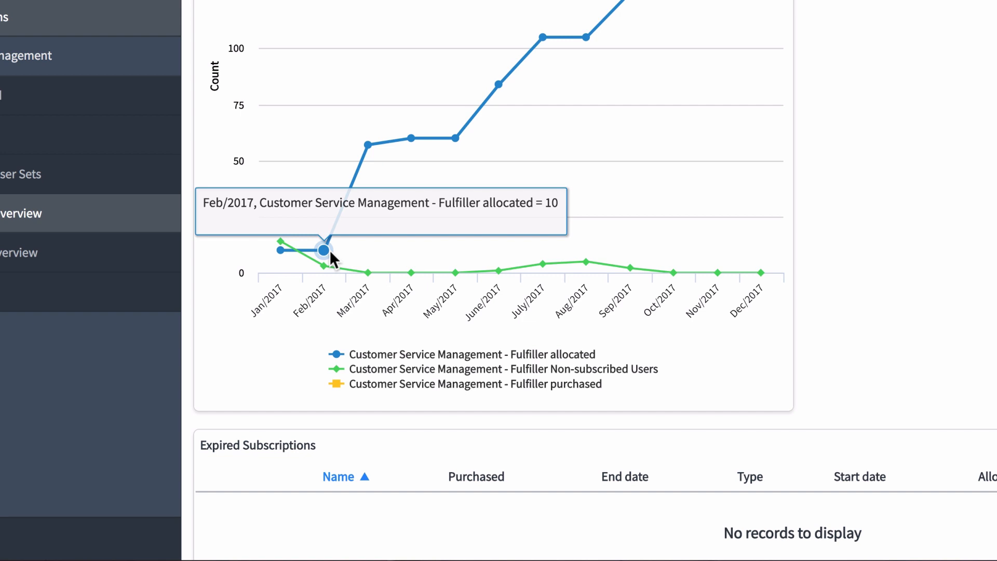
mouse_move(638, 145)
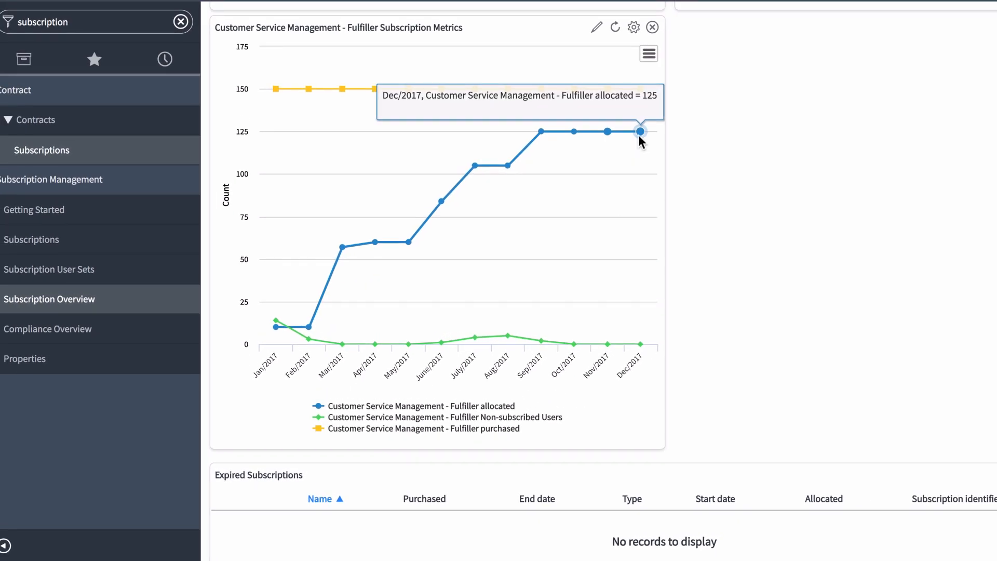
mouse_move(640, 89)
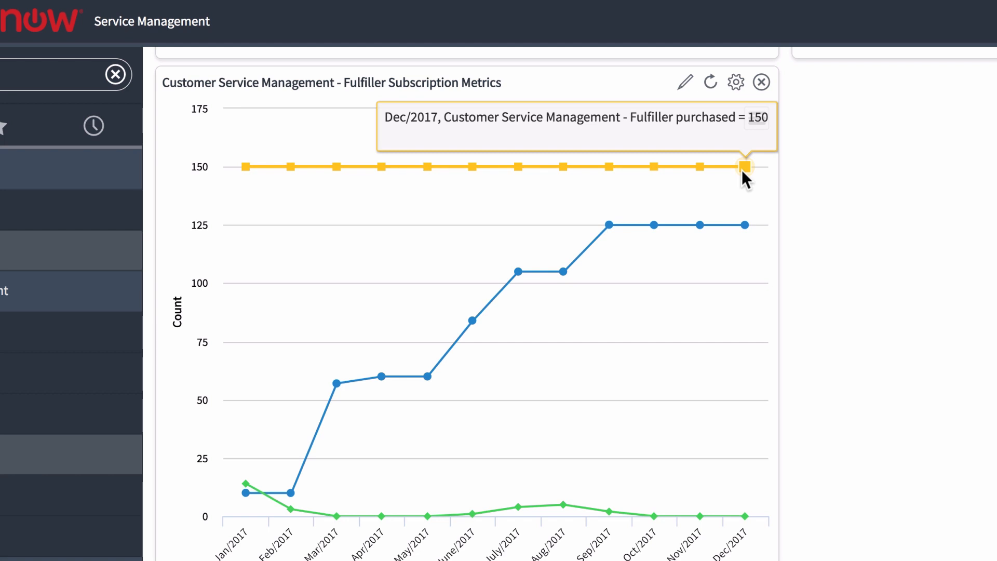
scroll(594, 148, "up", 5)
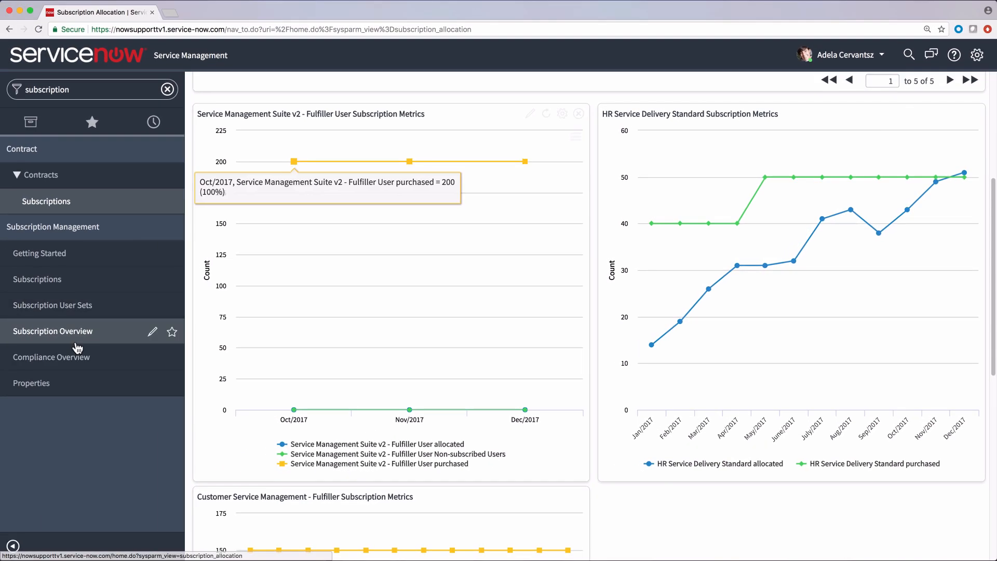
Open the Compliance Overview and examine the Unique Application Users, Unique Out-of-Policy Users and Application Use Without a Purchased Subscription charts.
left_click(49, 358)
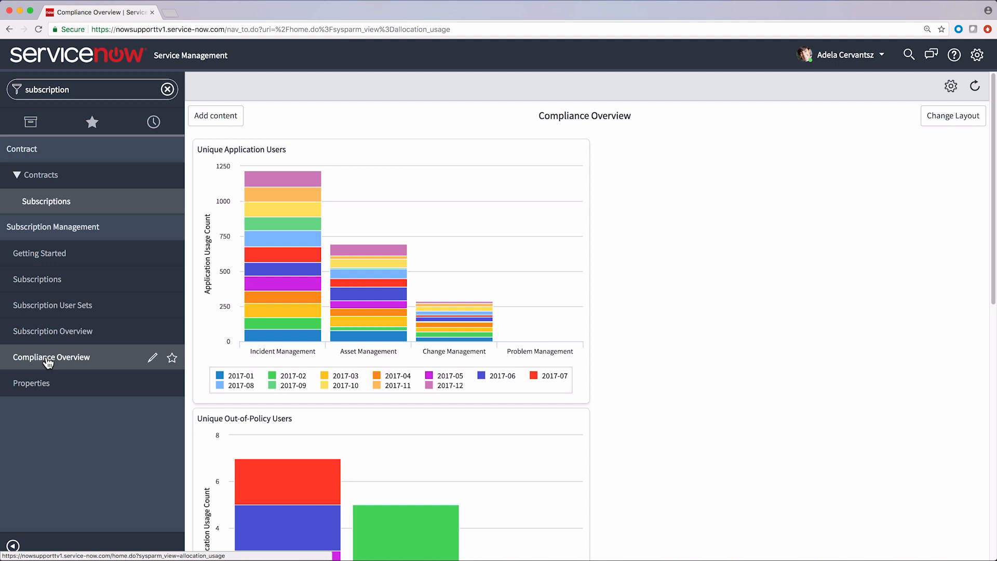
mouse_move(259, 338)
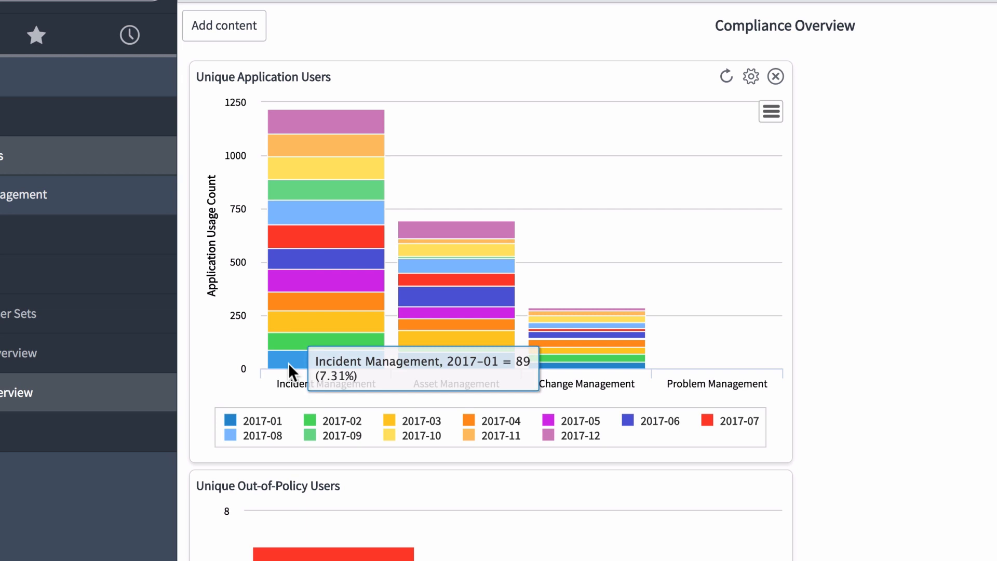
scroll(186, 410, "down", 3)
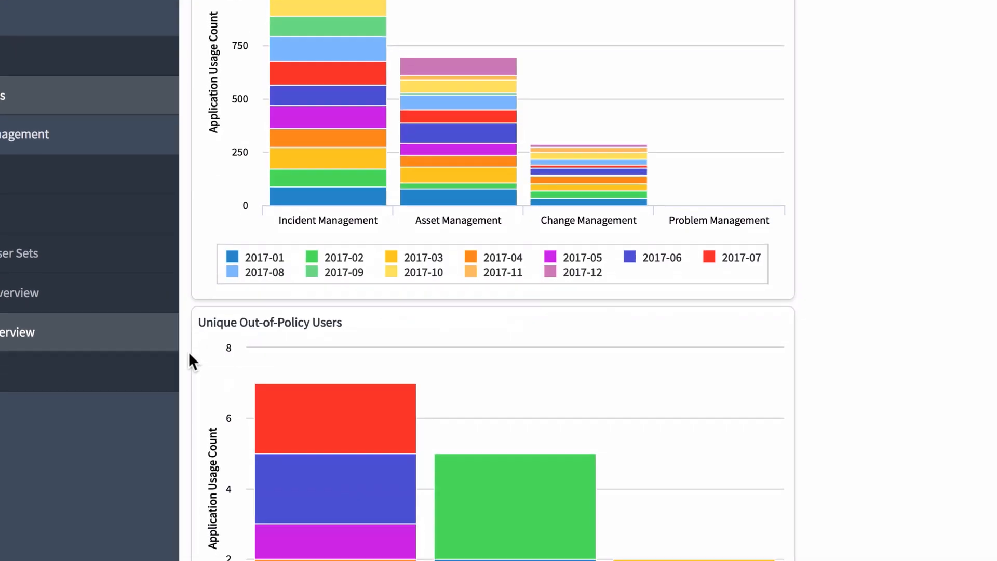
scroll(188, 354, "down", 4)
mouse_move(283, 391)
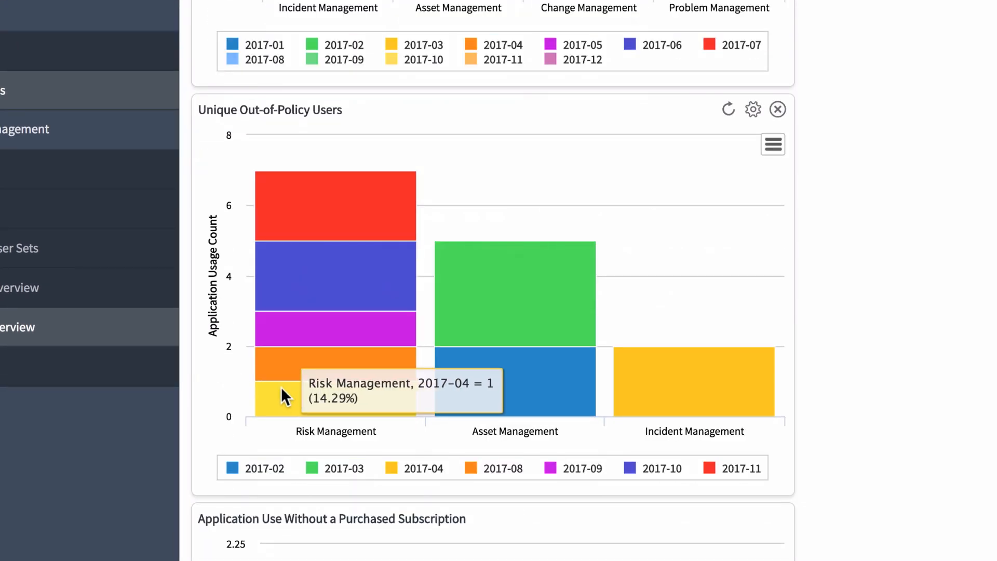
mouse_move(438, 405)
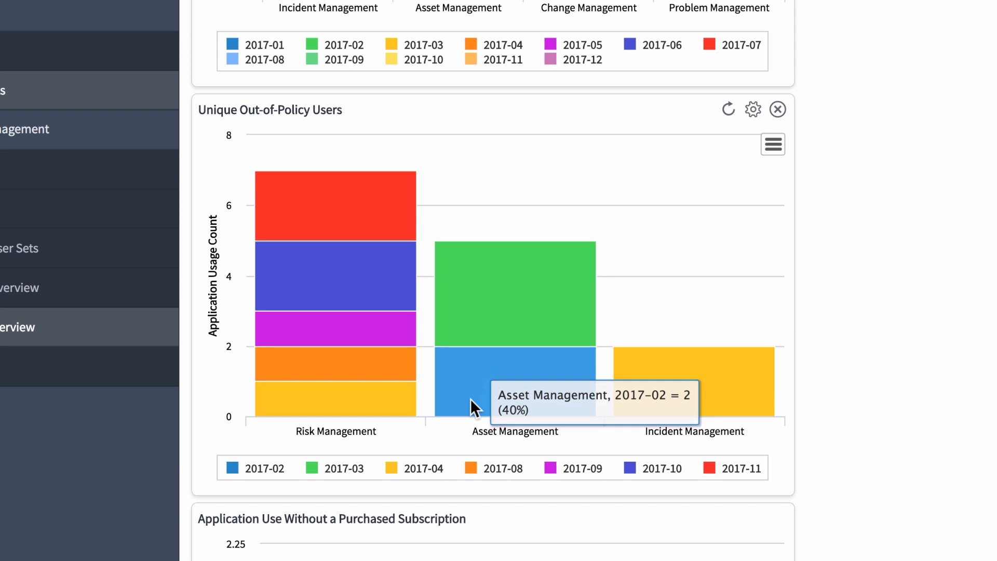
scroll(208, 433, "down", 9)
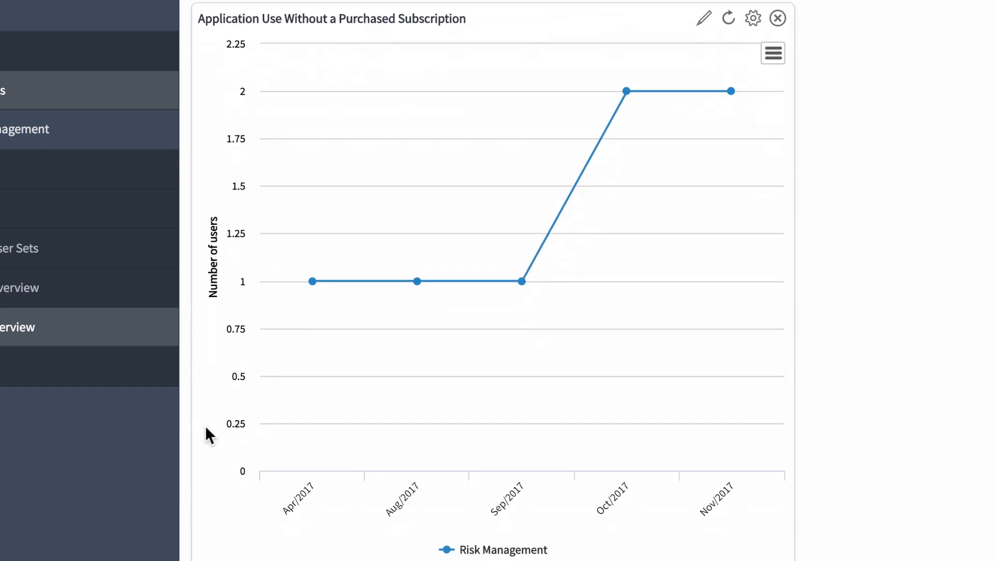
mouse_move(696, 154)
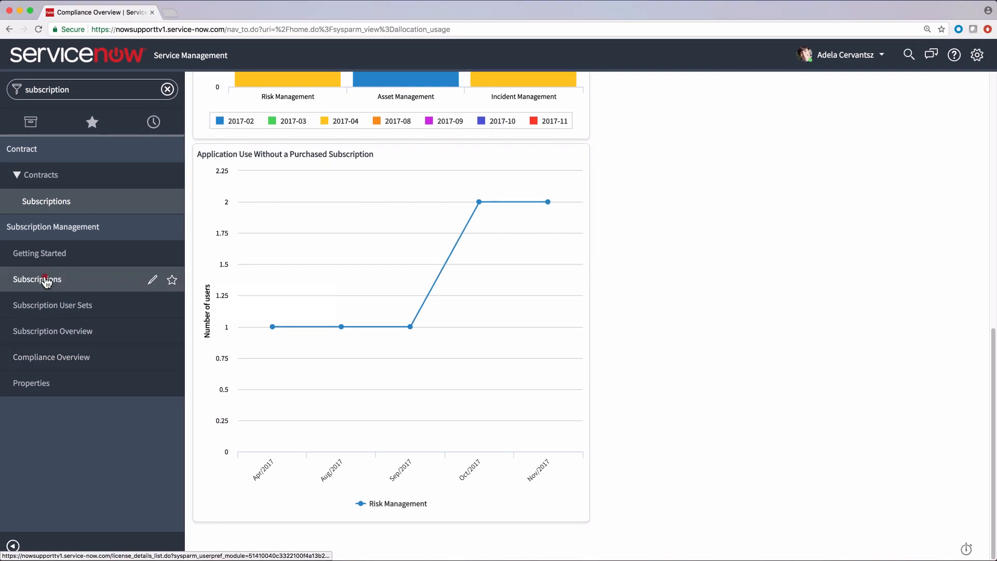
Reopen the Service Management Suite v2 - Fulfiller User subscription and open Incident Management from its subscription applications.
left_click(45, 280)
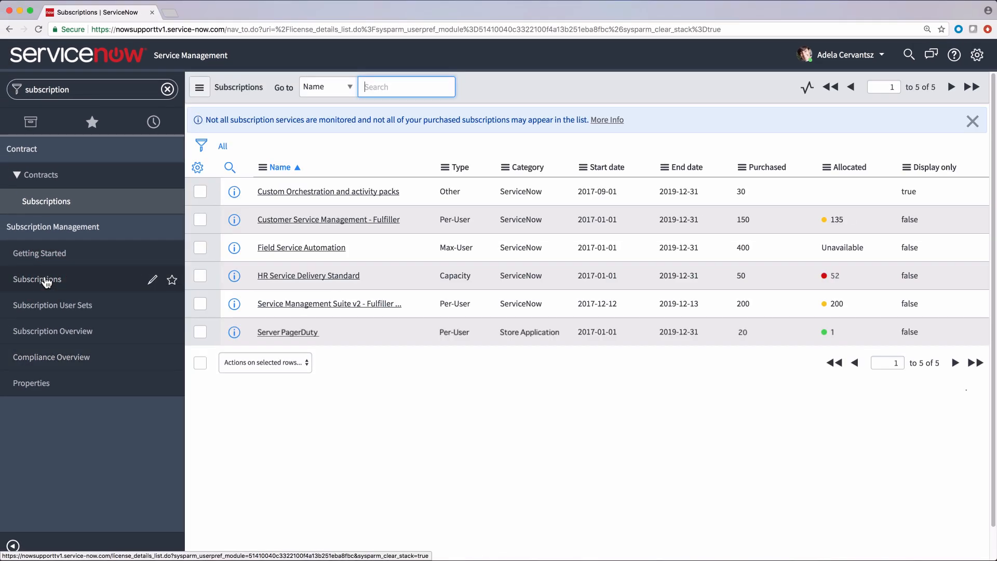
left_click(276, 307)
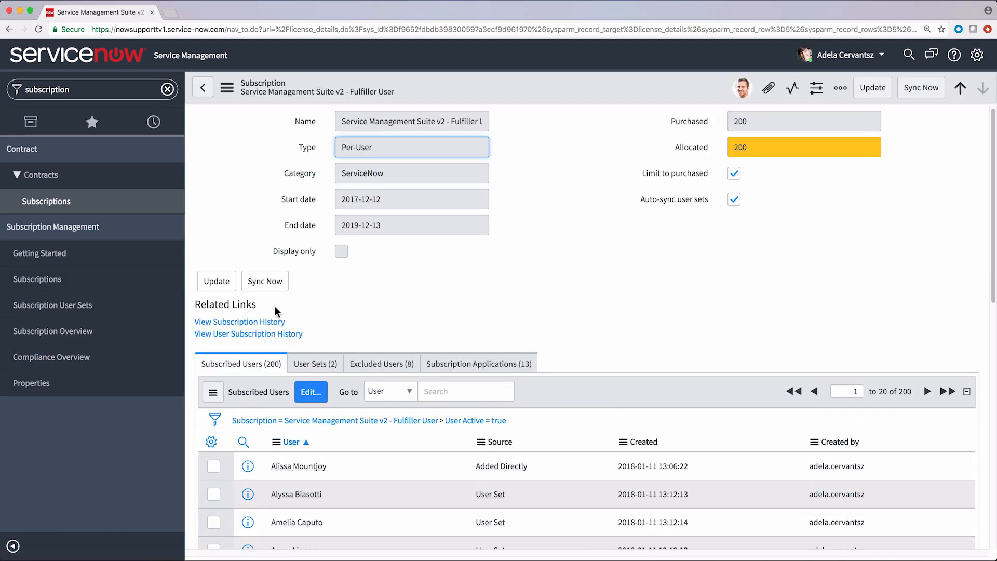
left_click(436, 368)
scroll(442, 373, "down", 1)
scroll(441, 373, "down", 5)
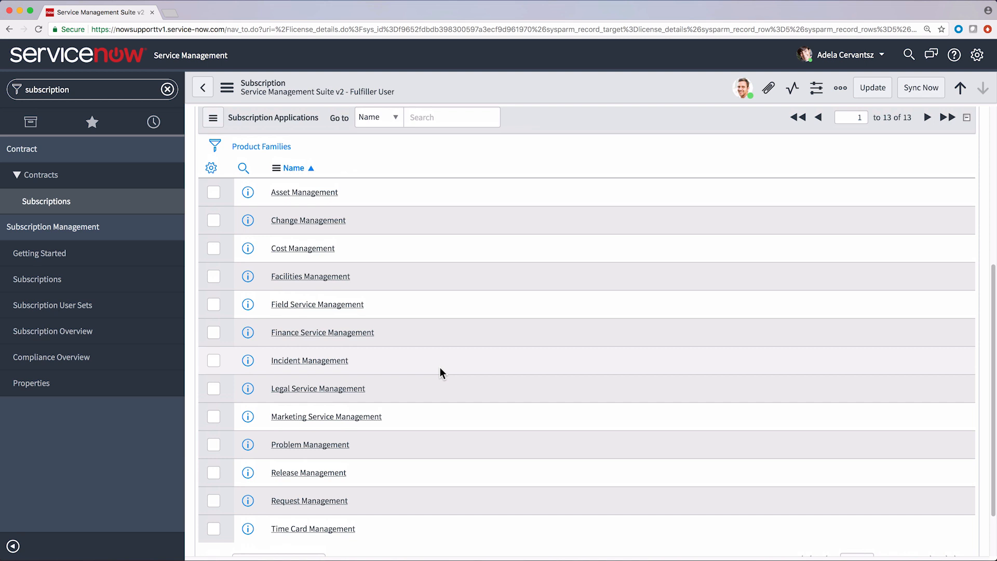
left_click(322, 361)
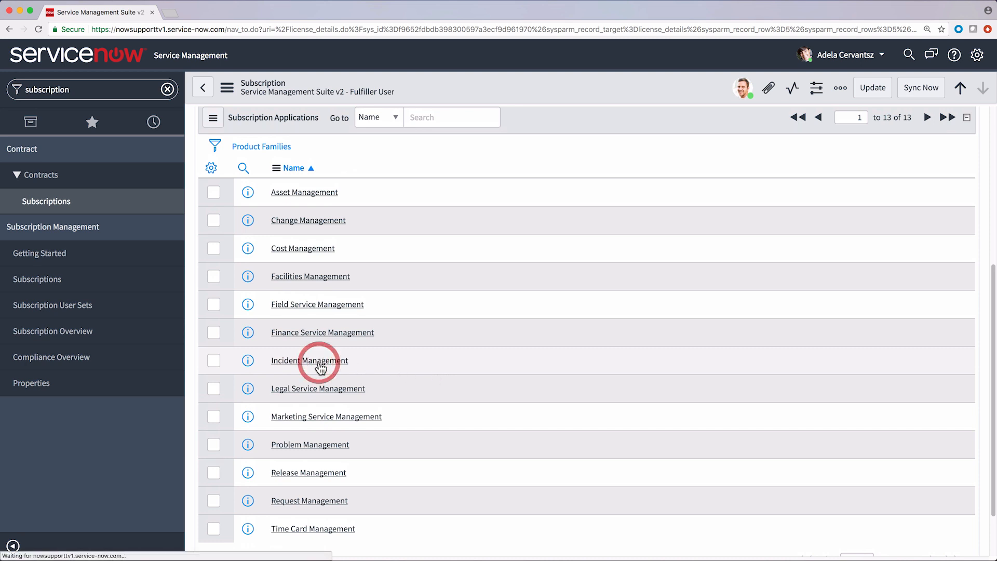